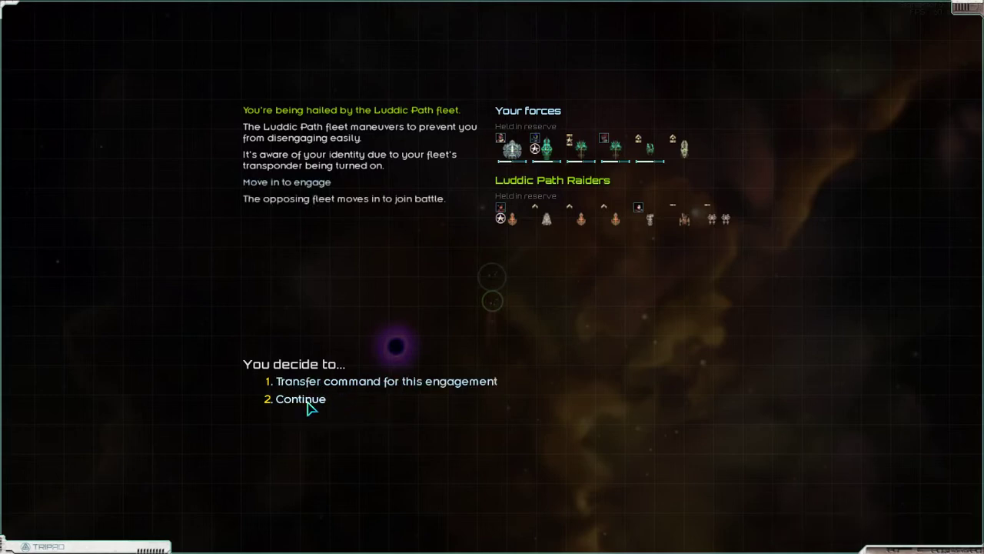
Step: Engage the Luddic Path raiders and deploy four marked ships into combat
left_click(301, 399)
left_click(431, 262)
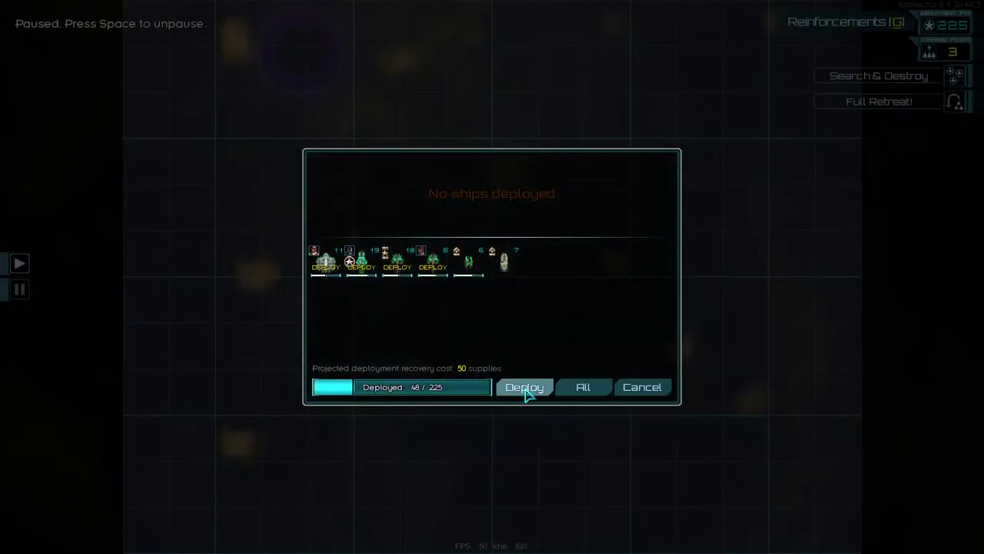
left_click(527, 390)
Step: Review the tactical overview, then activate the flagship's Siege Mode against the raiders
key("Tab")
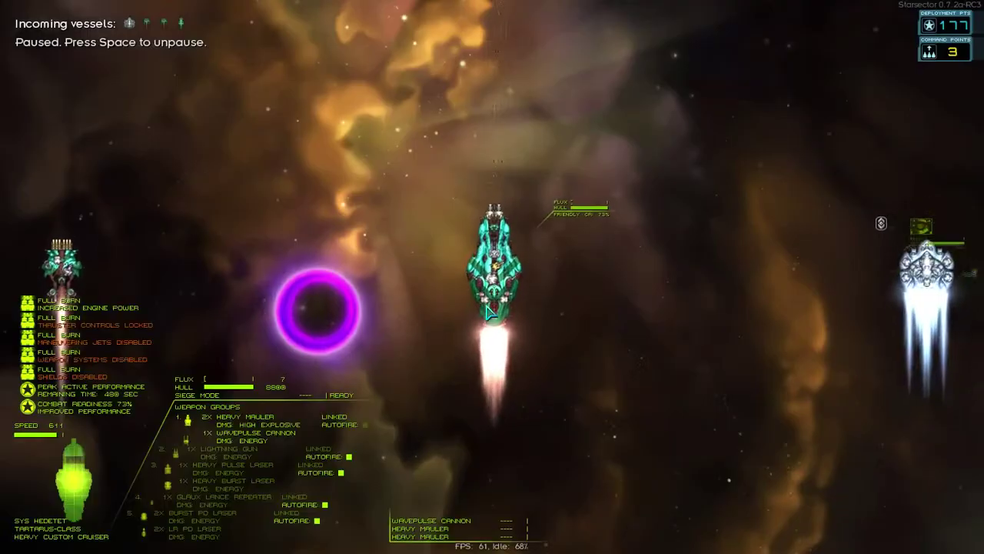
scroll(496, 259, "down", 3)
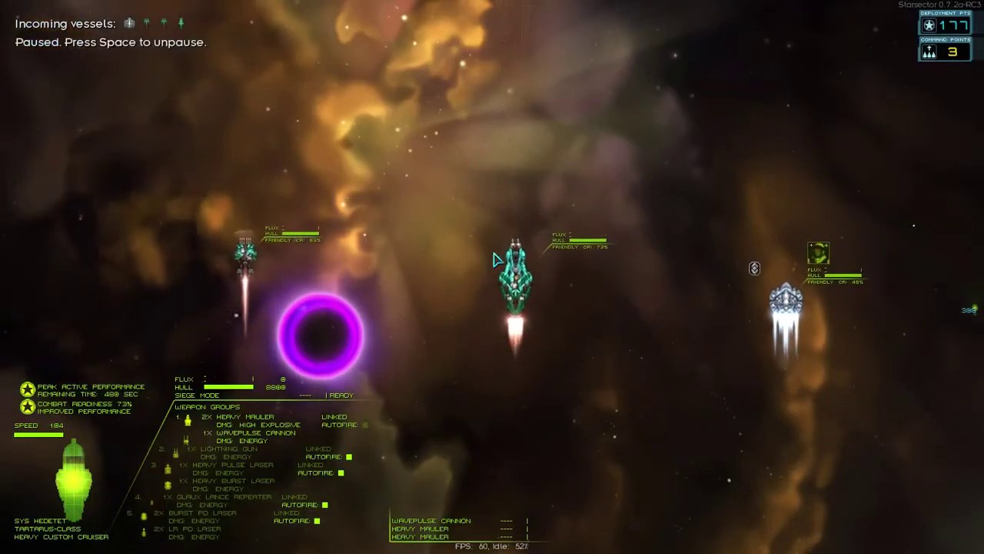
scroll(496, 230, "down", 3)
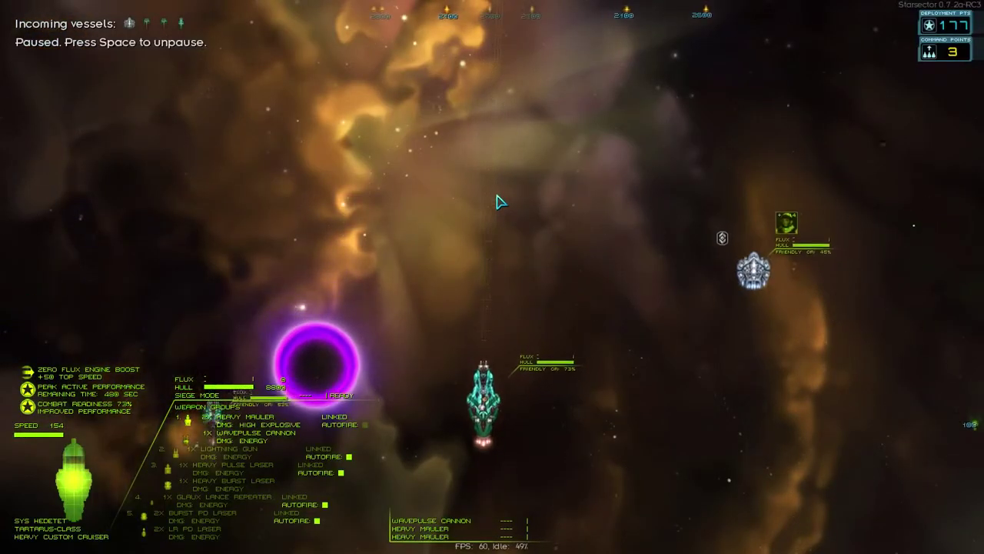
key("Tab")
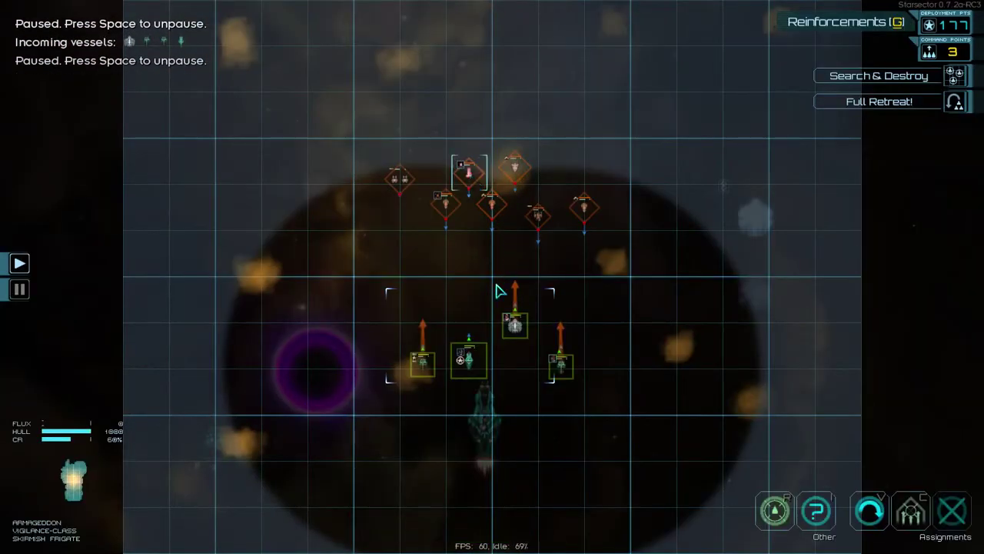
key("Tab")
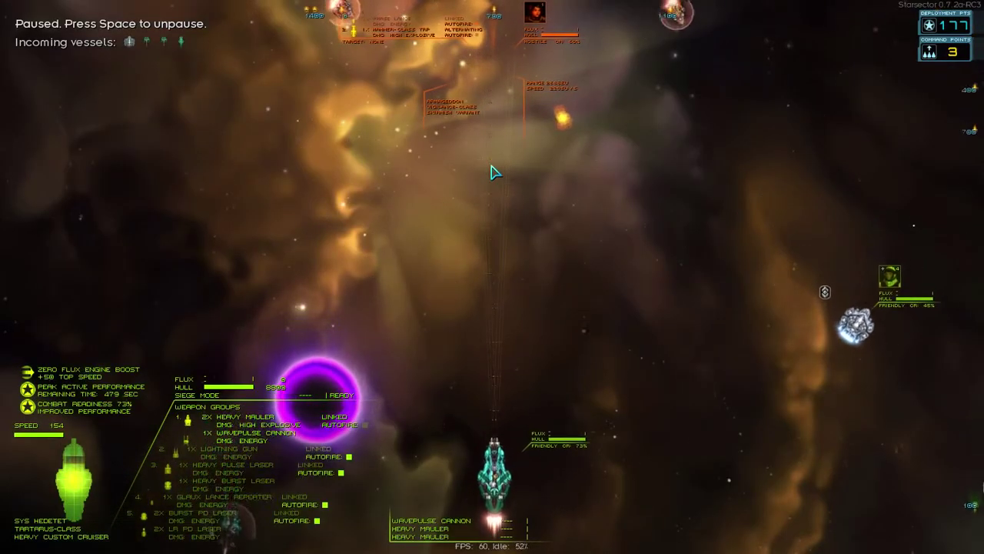
key("f")
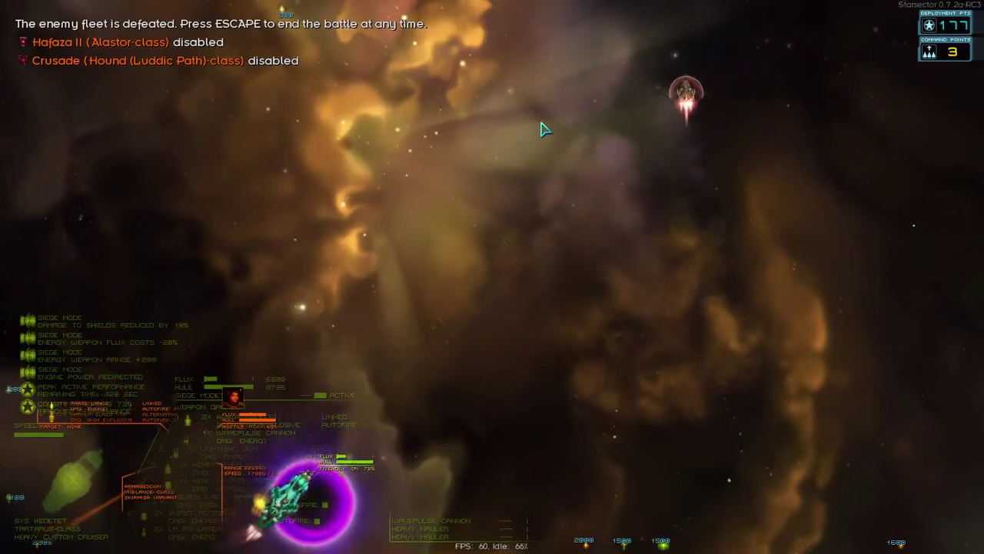
Step: Check the tactical overview twice while disabling the last raider, the Ishim
key("Tab")
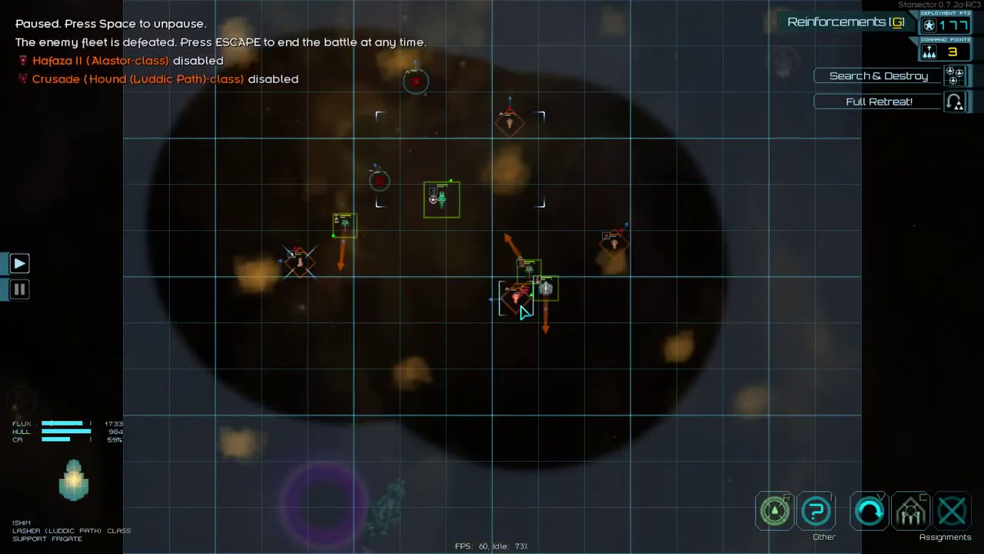
key("Tab")
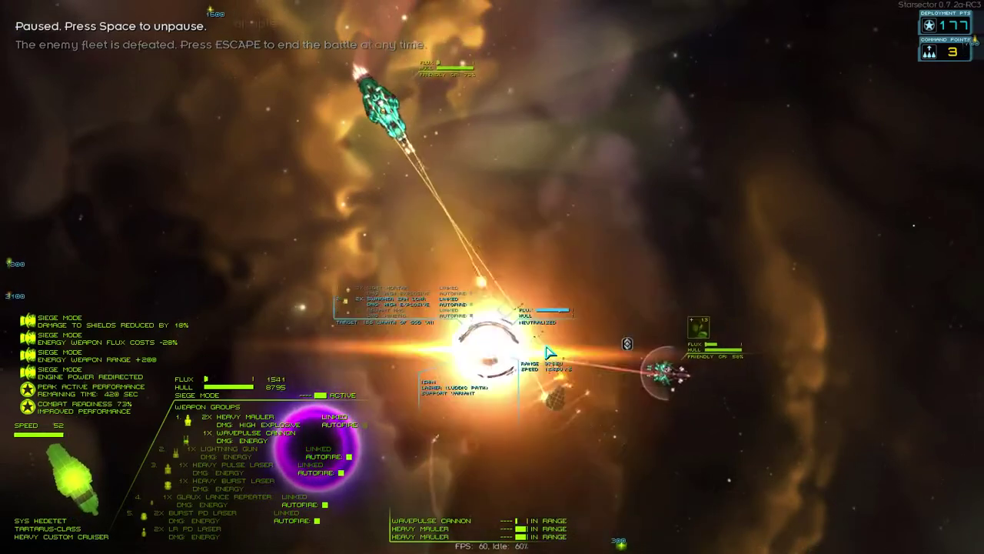
scroll(548, 352, "down", 3)
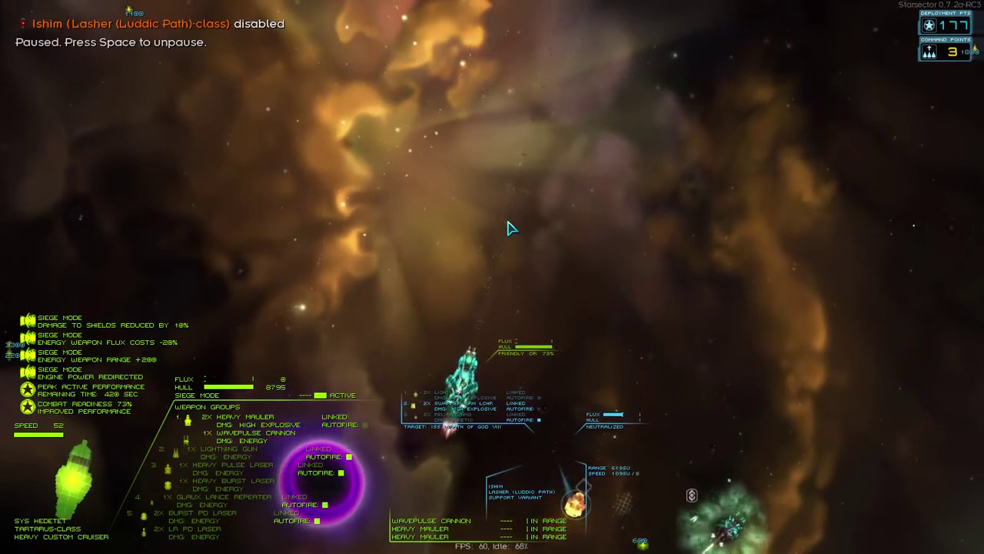
key("Tab")
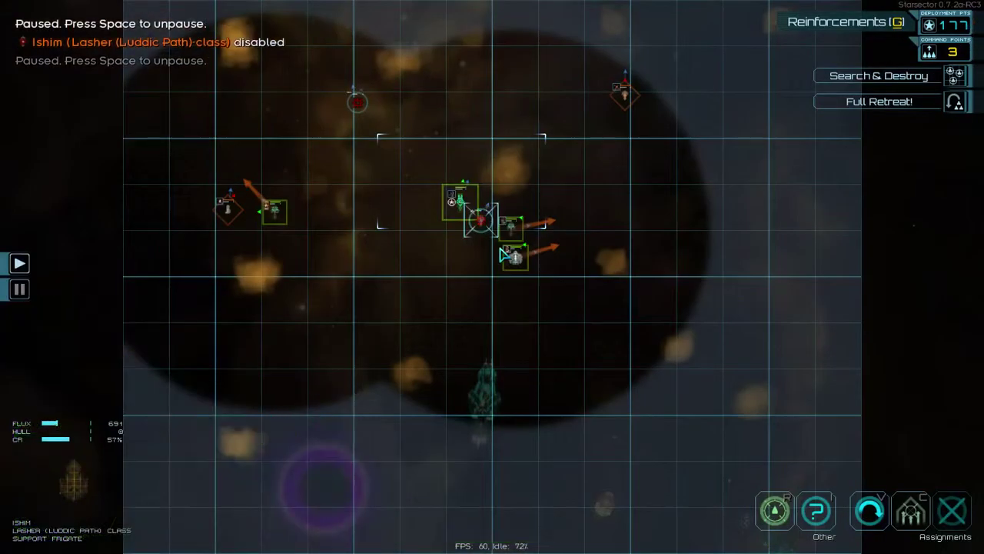
key("Tab")
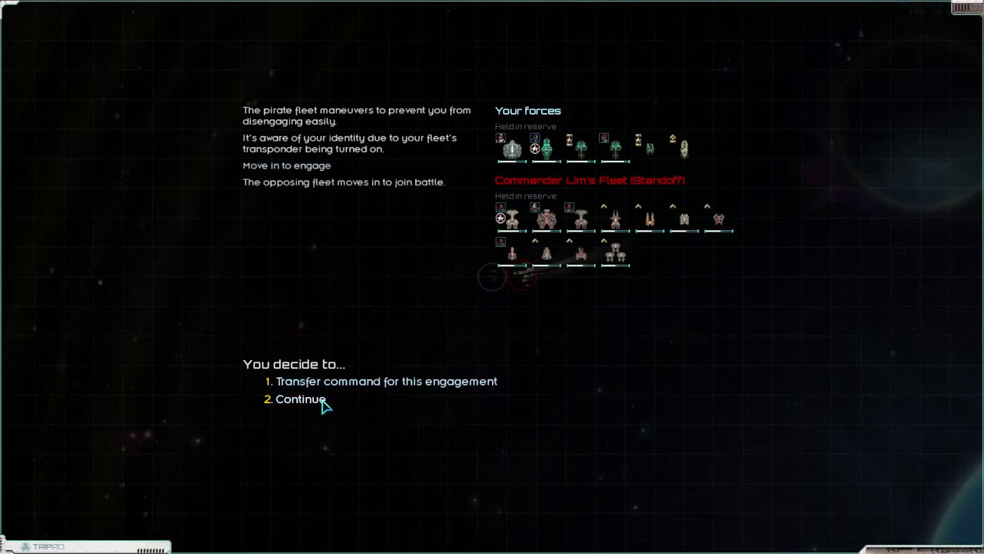
Step: Enter the pirate battle, deploy the ships, and order Nav Buoy Alpha captured
left_click(301, 399)
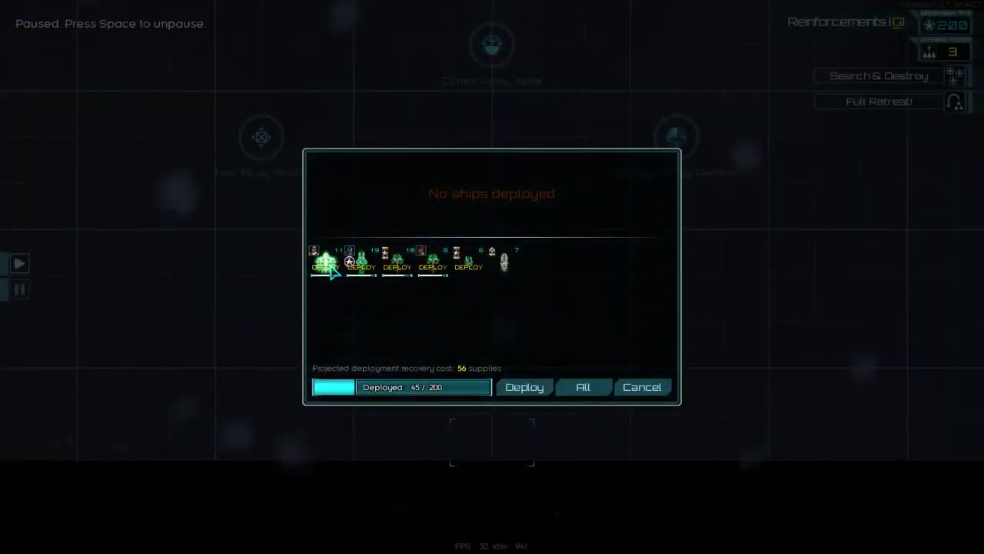
left_click(523, 387)
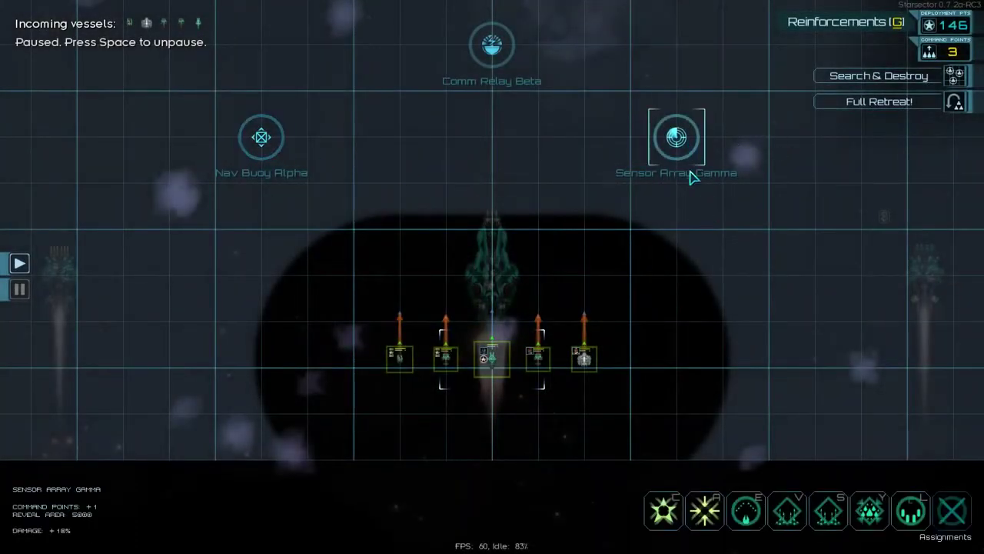
left_click(261, 136)
scroll(477, 162, "down", 3)
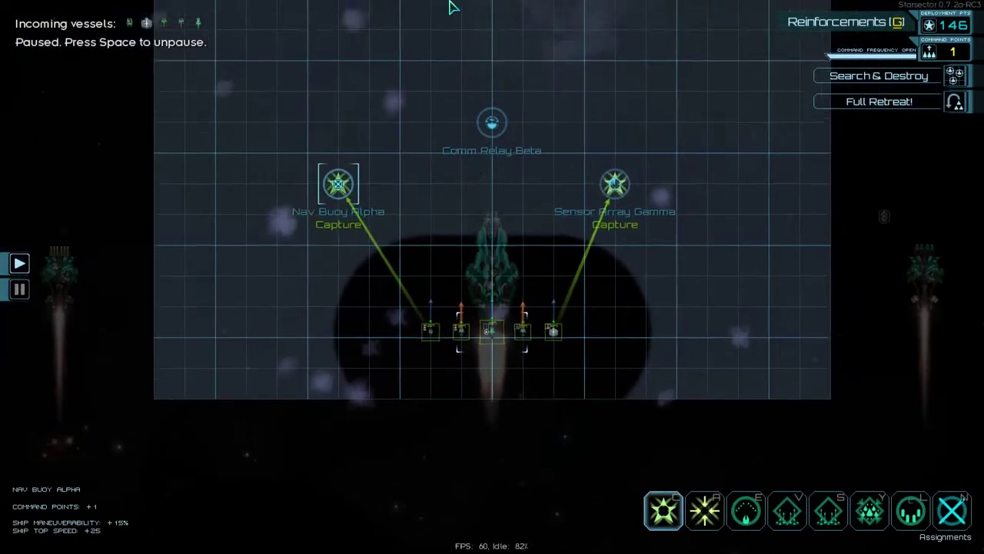
key("Tab")
scroll(452, 312, "down", 4)
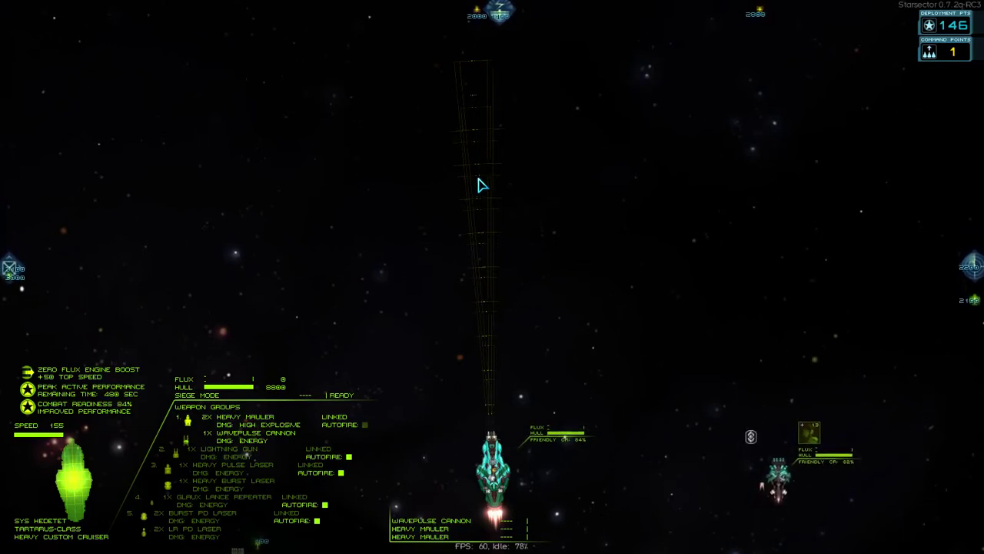
Step: Glance at the tactical overview while capturing the buoy and array
key("Tab")
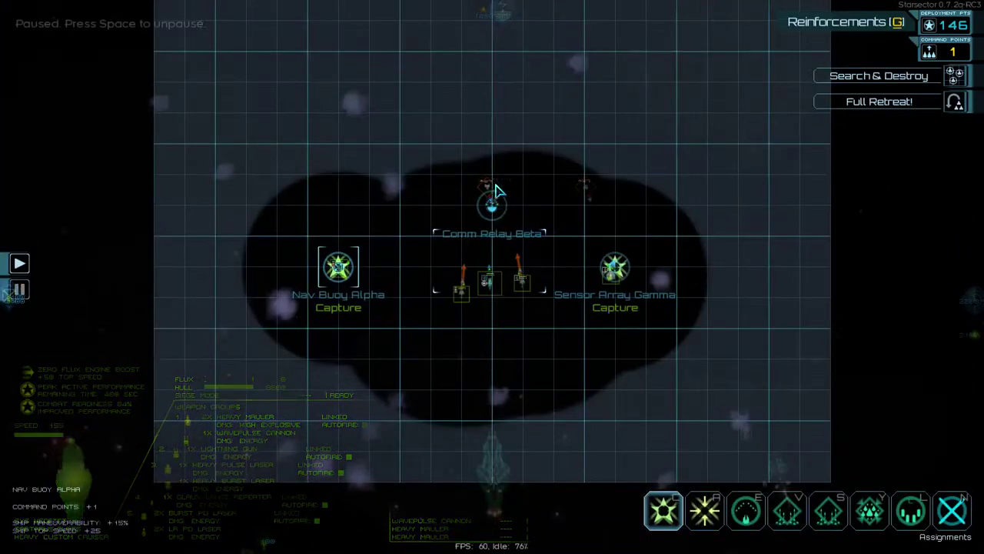
key("Tab")
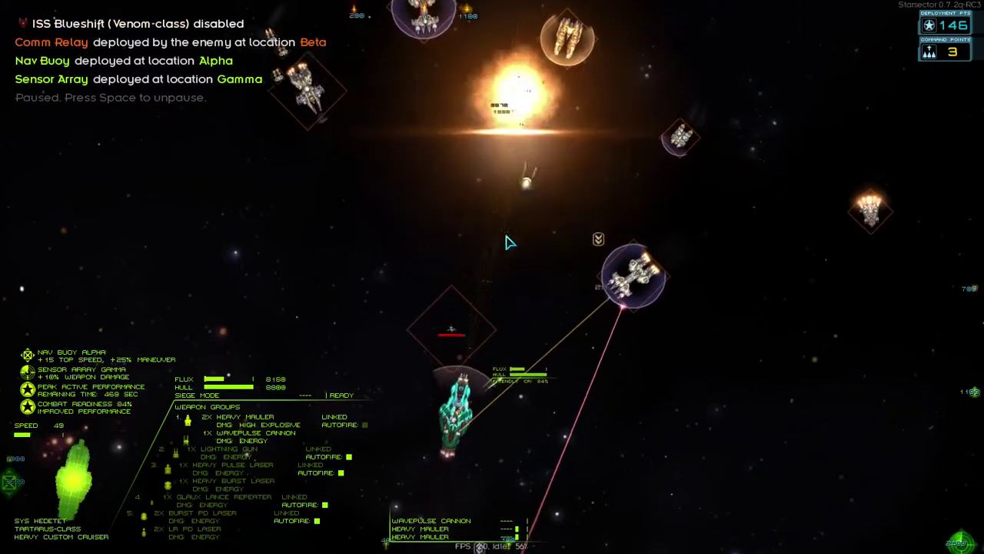
Step: Switch the flagship's Siege Mode on, and on again, against the pirate warships
key("f")
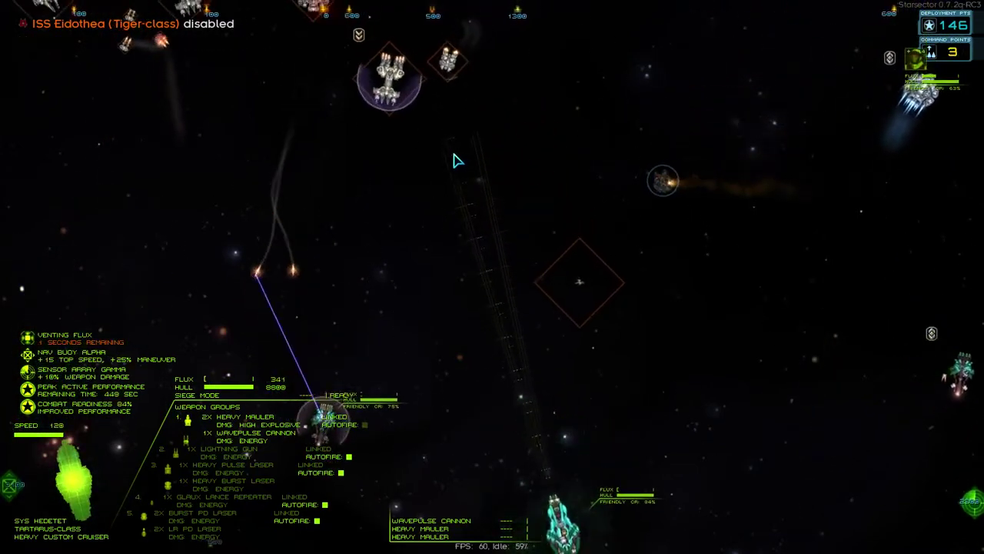
key("f")
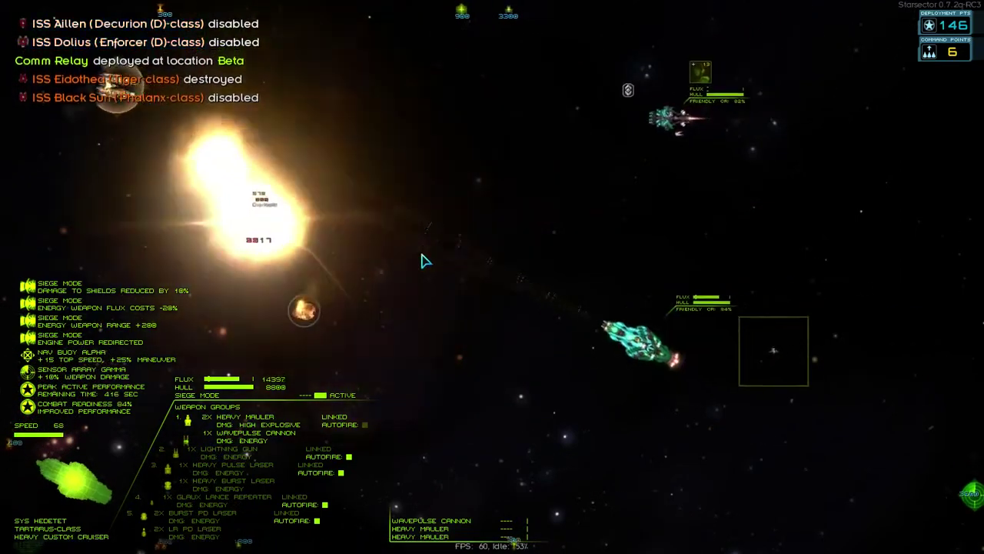
Step: Vent flux, check the tactical map, resume, and re-enable Siege Mode
key("v")
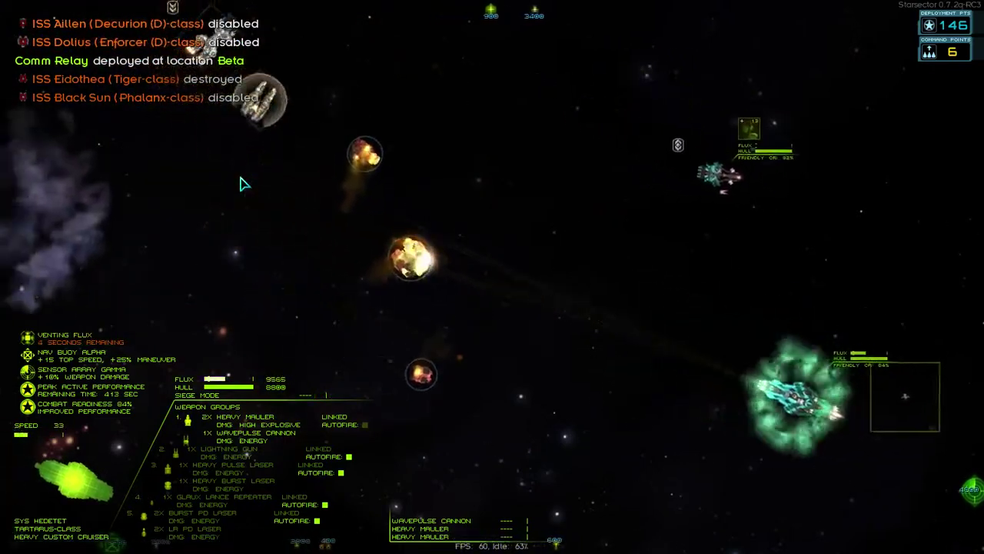
key("Tab")
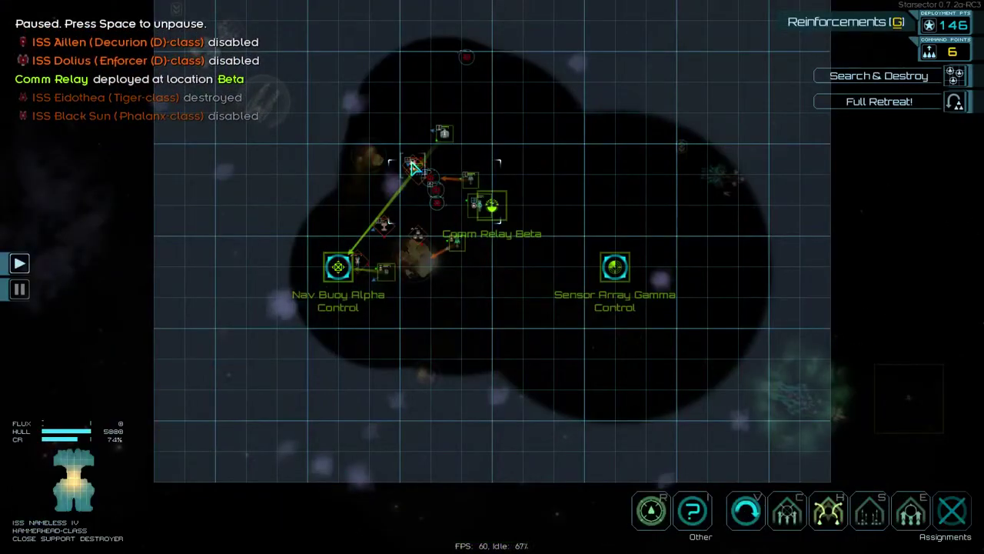
key("Tab")
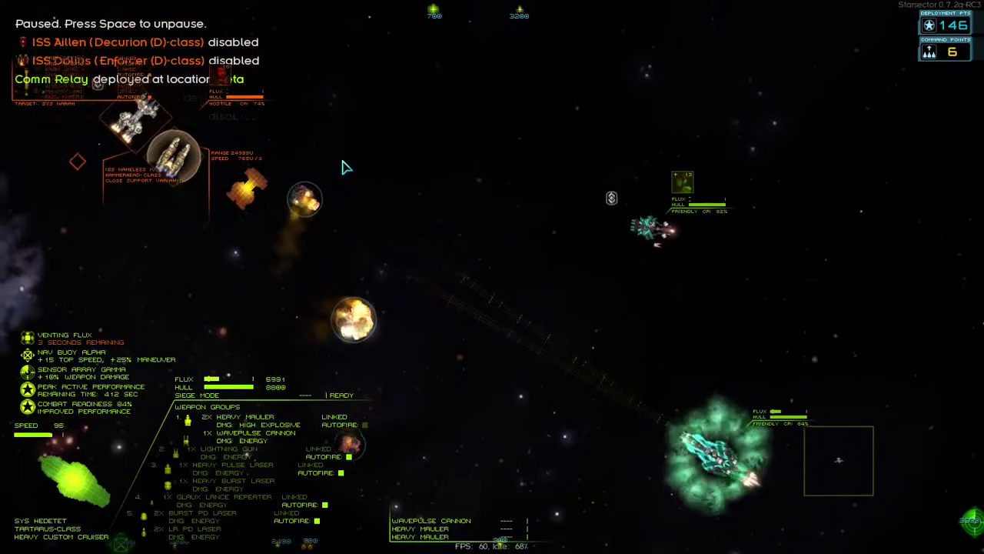
key("space")
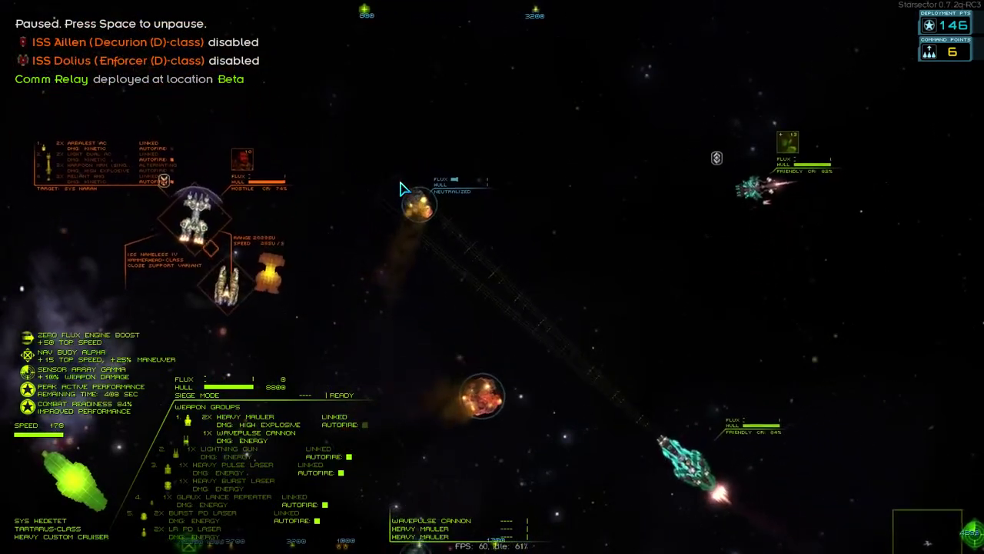
key("f")
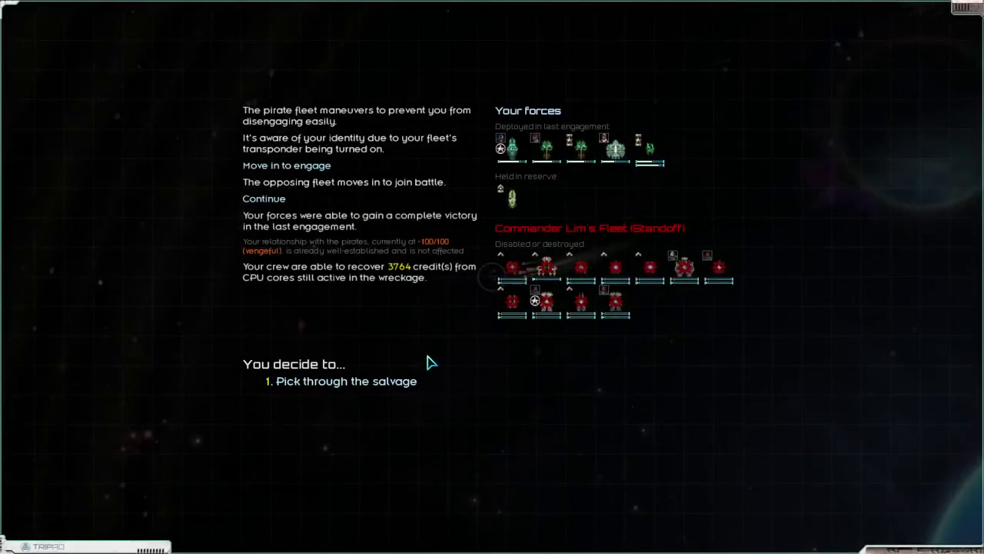
Step: Take all pirate salvage into cargo, confirm, and unpause on the campaign map
left_click(394, 382)
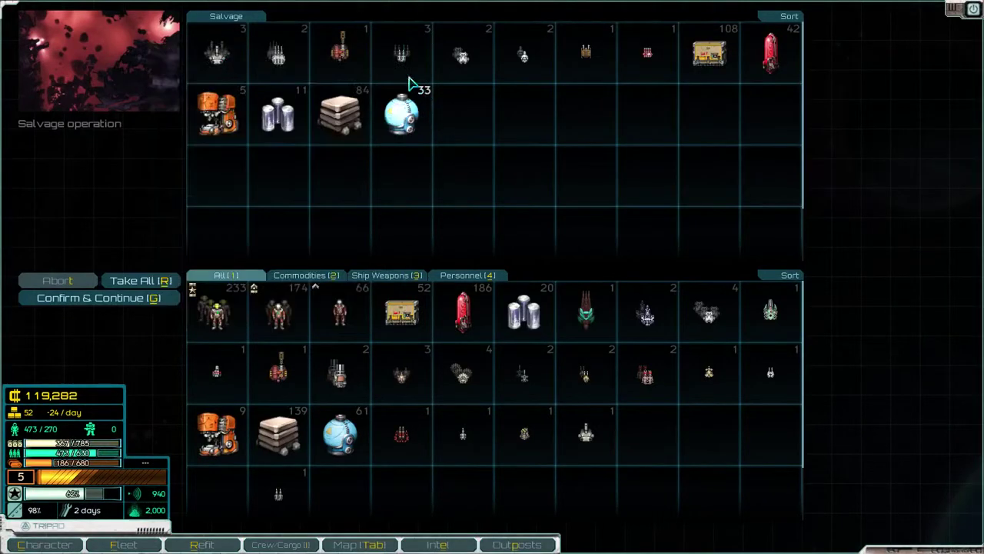
left_click(141, 280)
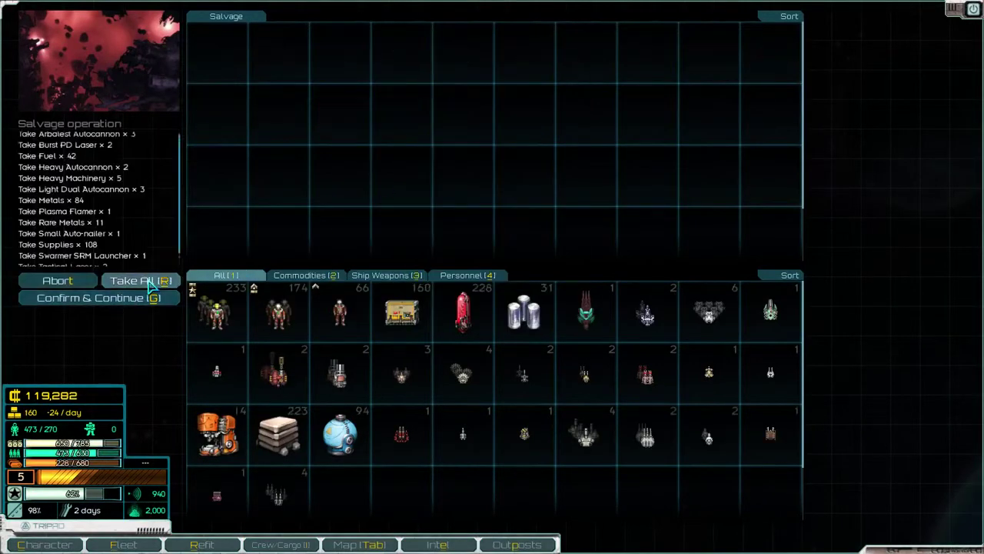
left_click(97, 297)
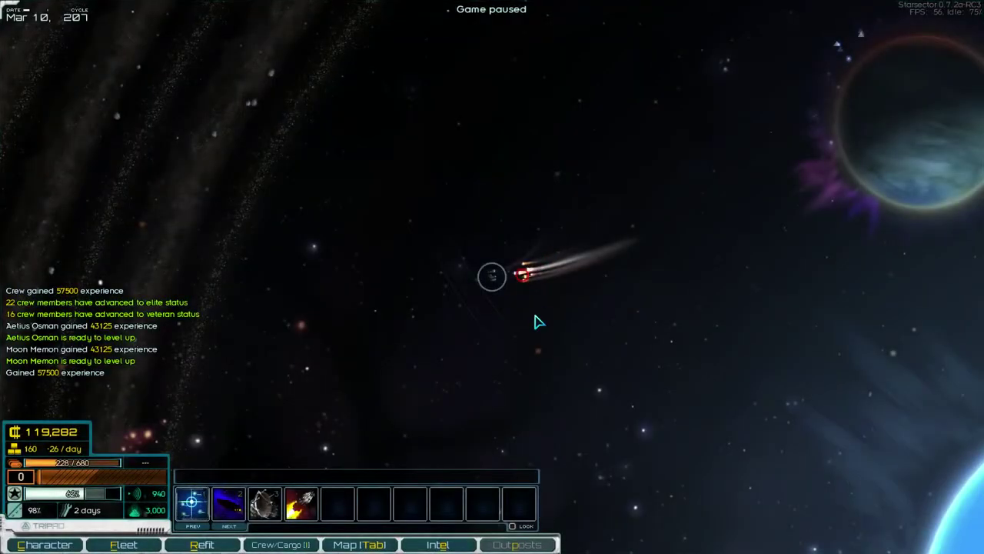
key("space")
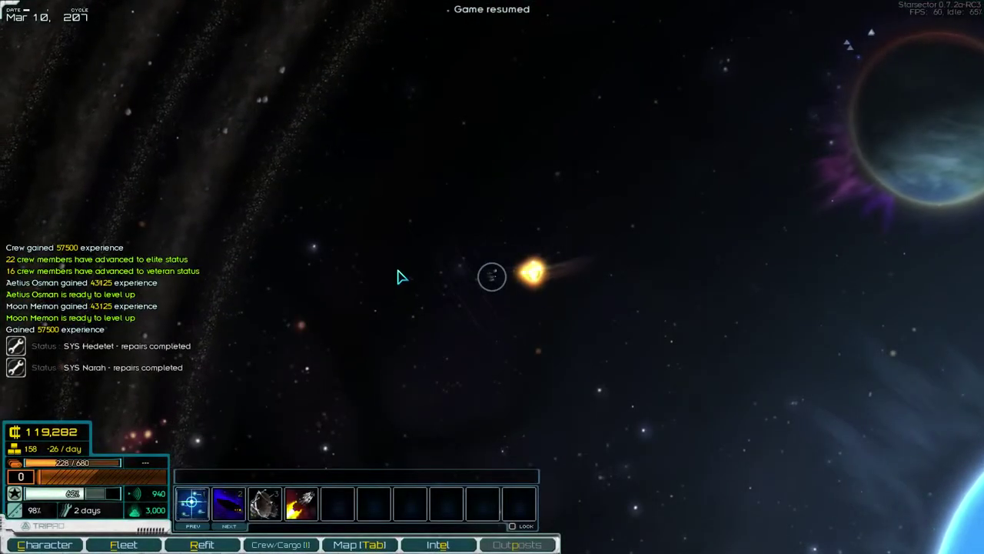
Step: Check the Magec system sector map, then return to space
key("Tab")
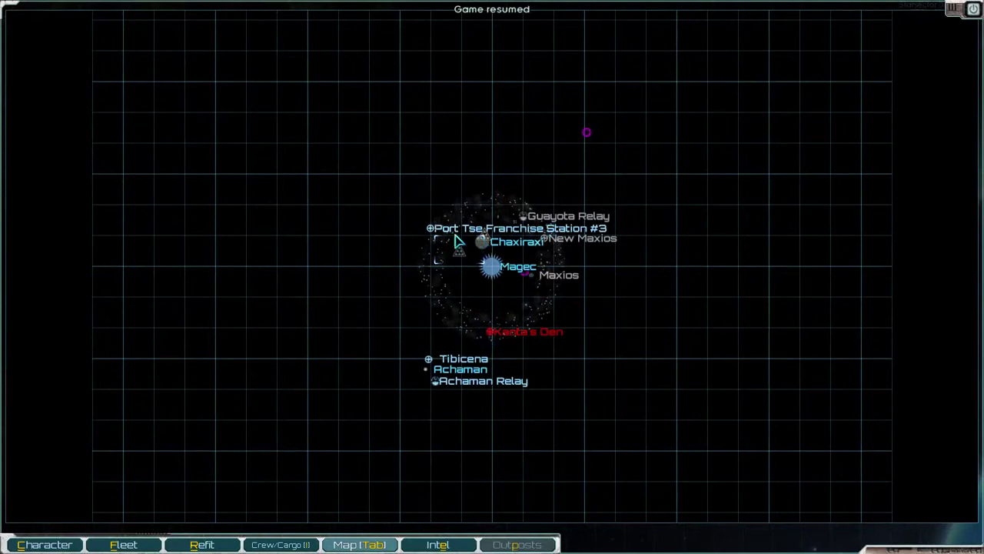
key("Tab")
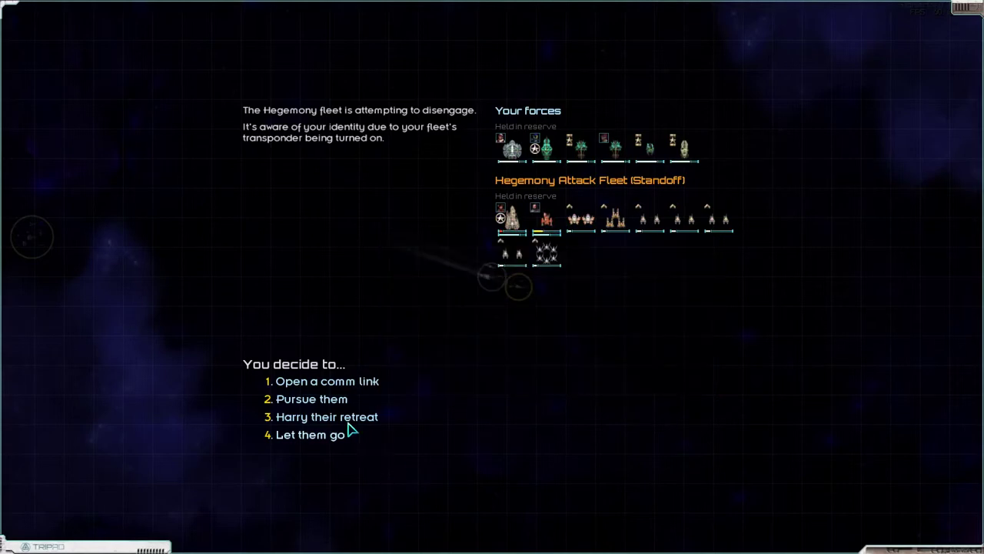
Step: Choose 'Pursue them' against the disengaging Hegemony Attack Fleet
left_click(317, 403)
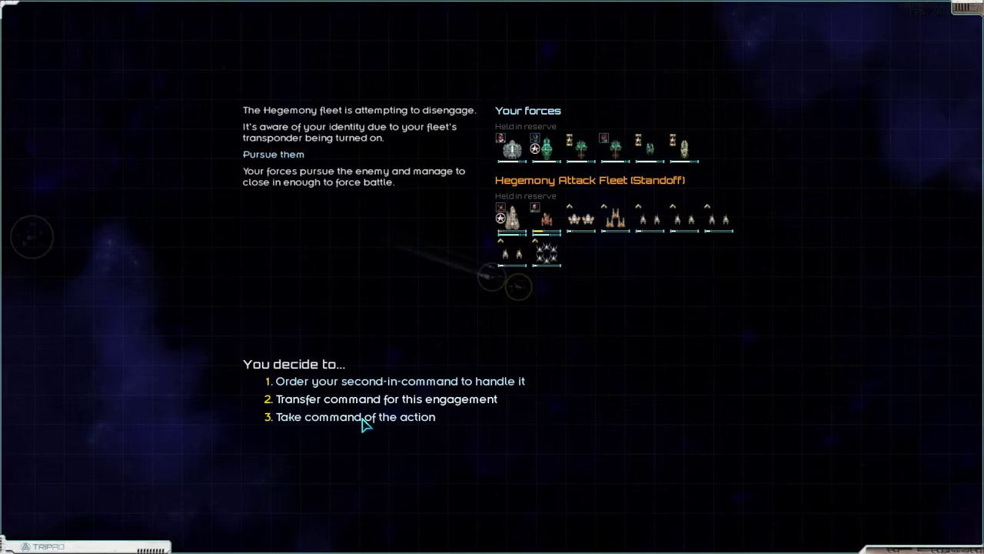
Step: Take personal command and deploy the flagship plus escorts against the Hegemony fleet
left_click(365, 417)
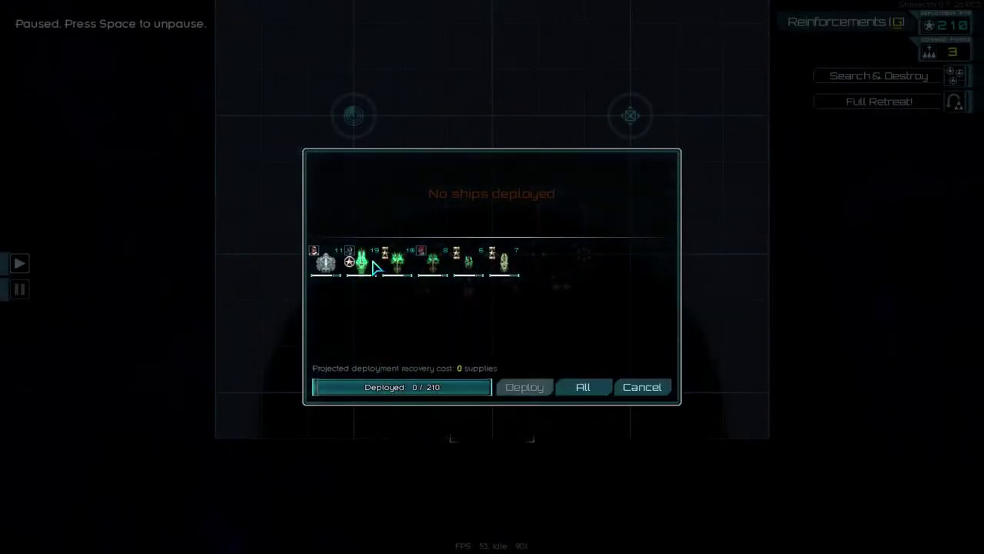
left_click(326, 263)
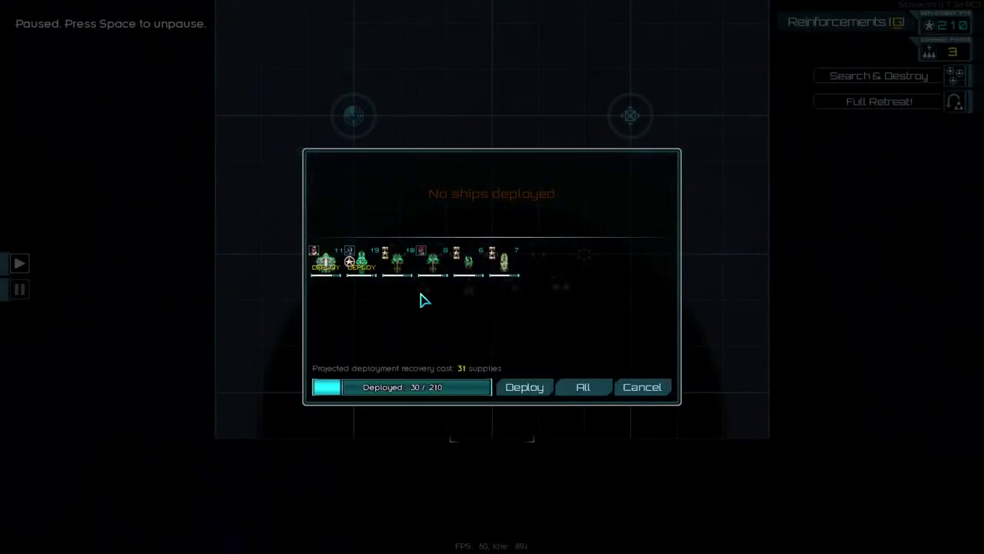
left_click(397, 261)
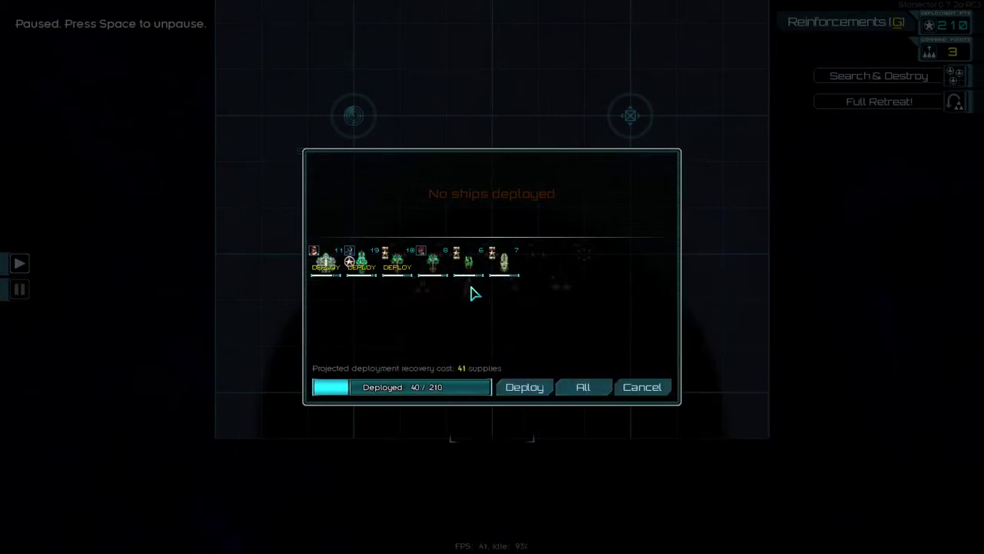
left_click(469, 262)
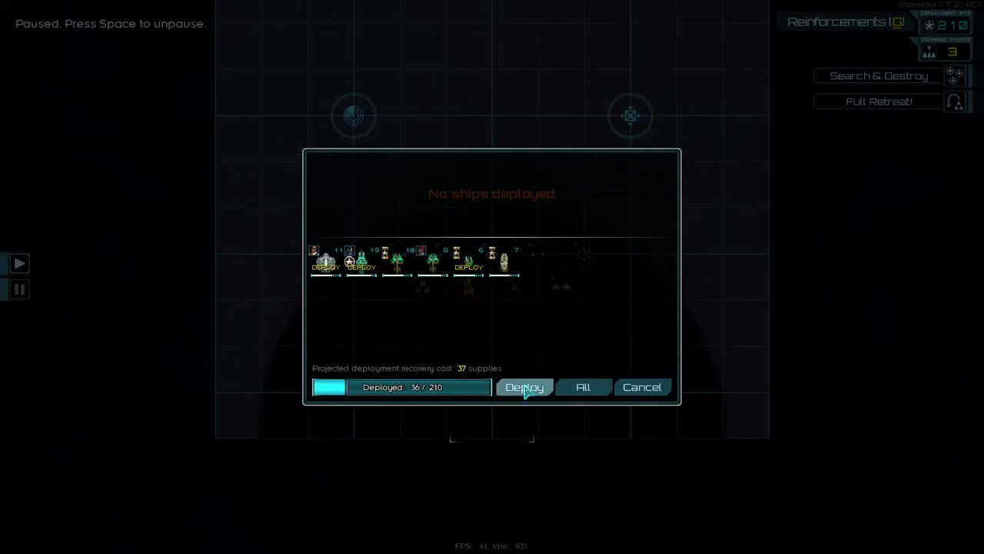
left_click(524, 387)
key("Tab")
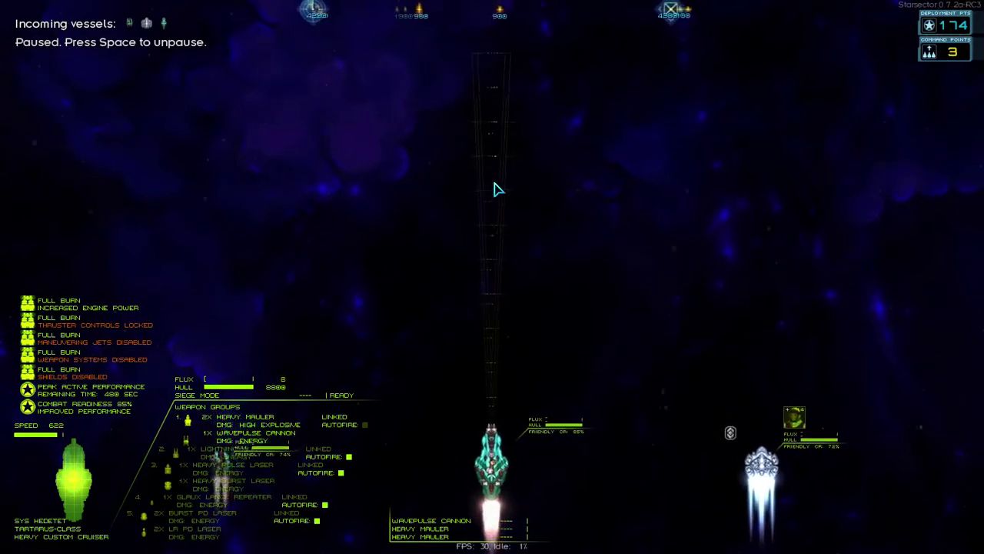
Step: Fight the Hegemony fleet until HSS Ferentina is disabled, then pause on the tactical map
key("Tab")
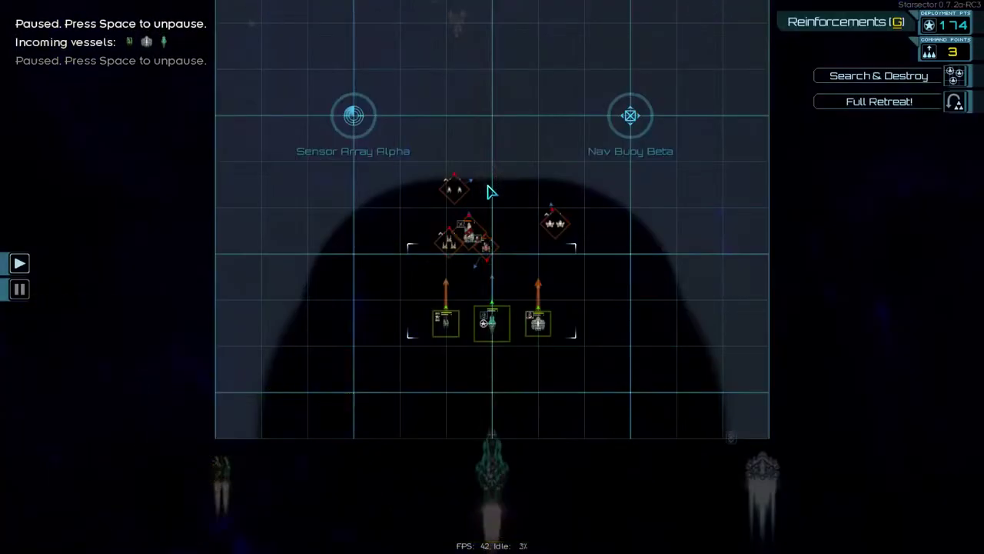
key("Tab")
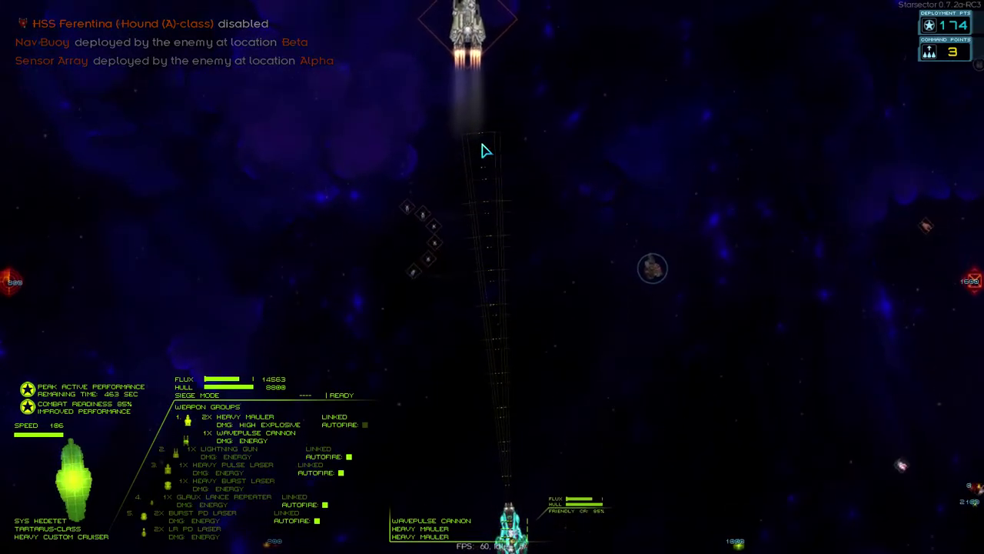
key("Tab")
Step: Assign an Intercept order on the Heron-class carrier HSS Blue Star II and resume combat
left_click_drag(471, 73, 487, 215)
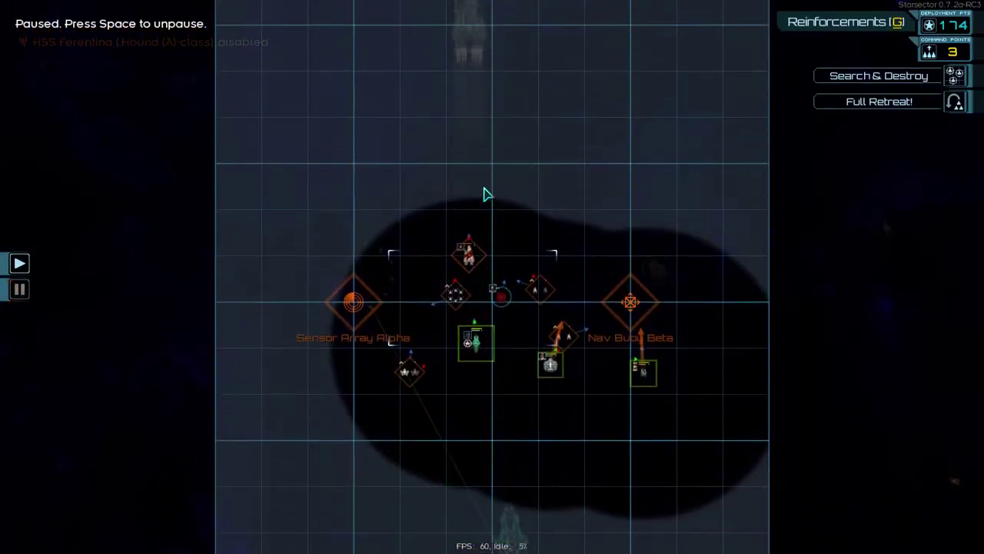
left_click(470, 257)
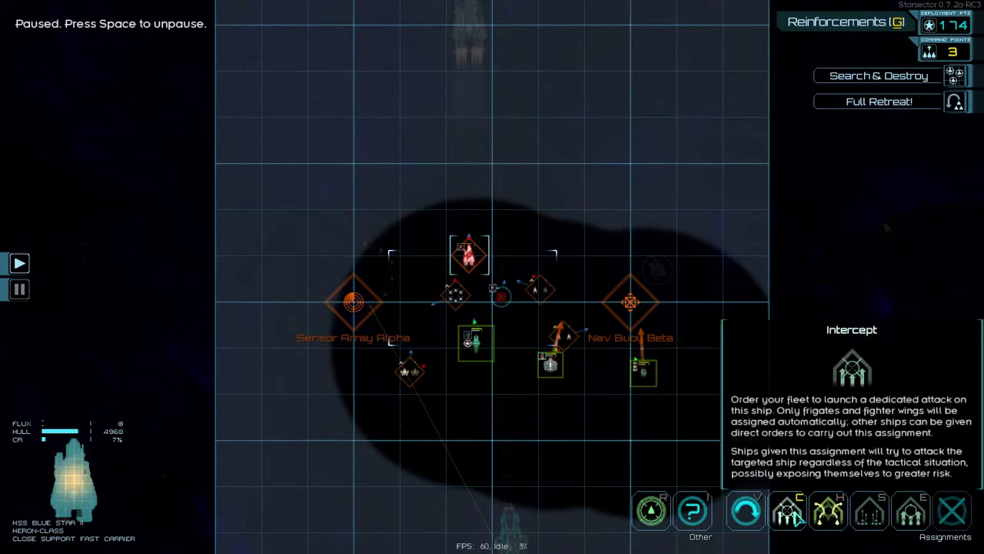
left_click(798, 517)
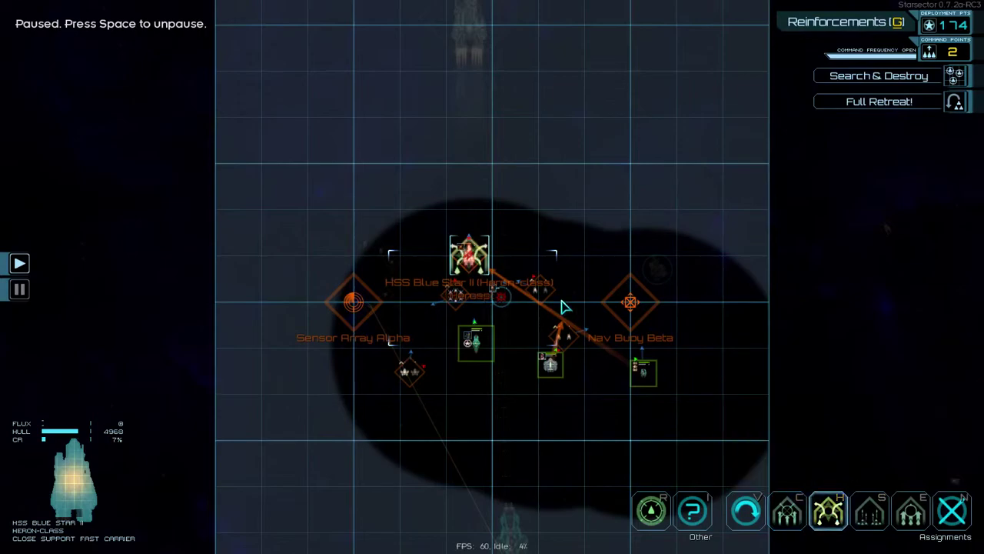
key("Tab")
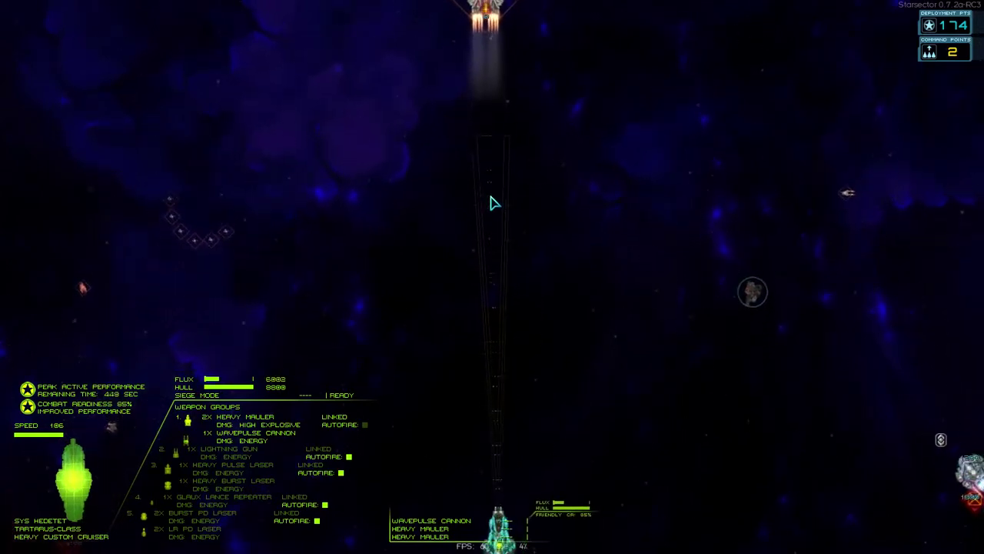
Step: Vent the flagship's flux, fight until the Hegemony fleet is defeated, then pause
key("v")
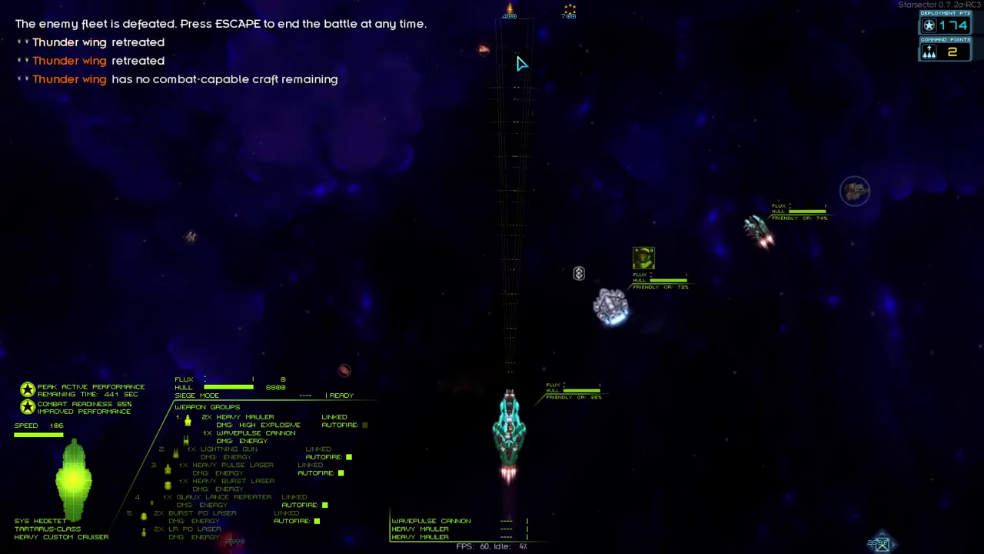
key("Tab")
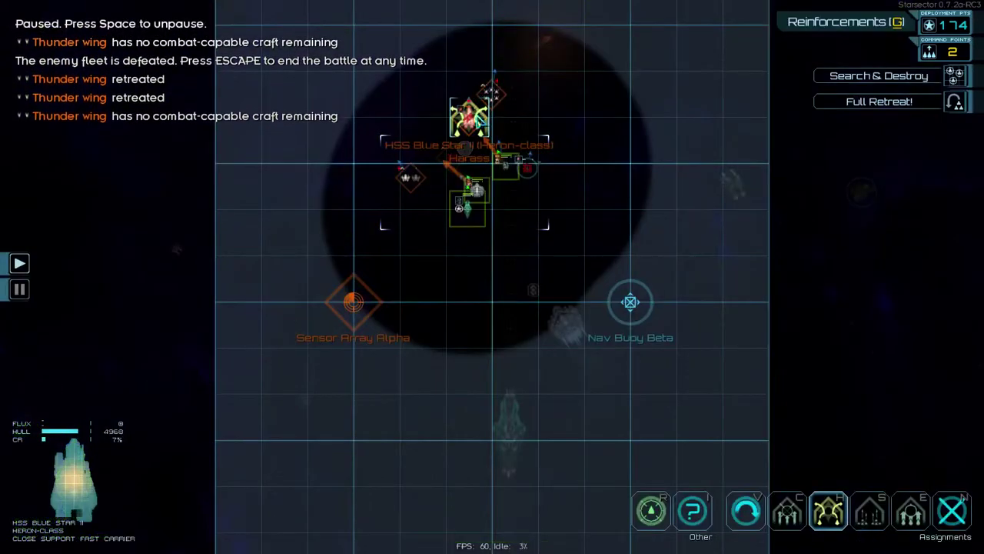
Step: Replace all assignments with a fleet-wide Search & Destroy order and resume fighting
left_click(873, 77)
left_click(500, 321)
key("Tab")
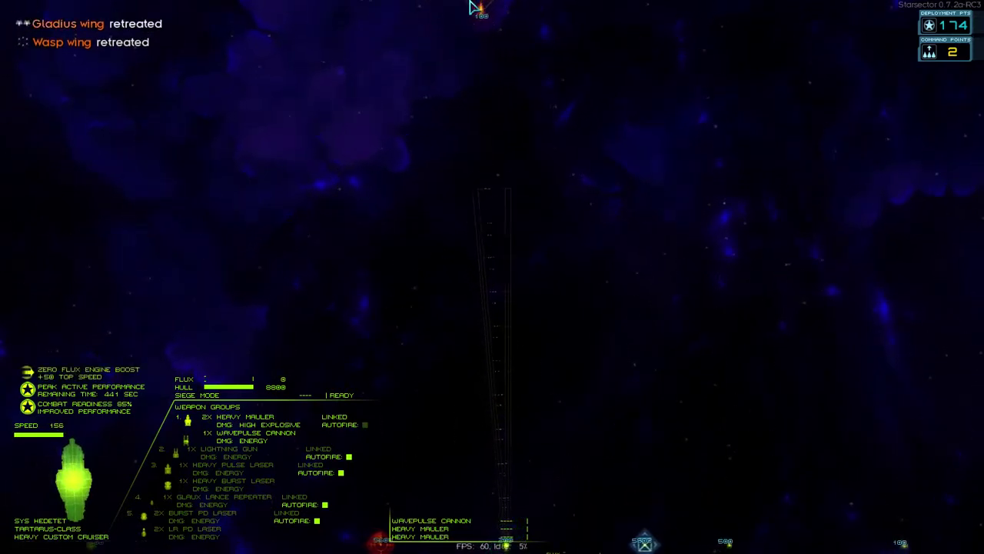
Step: Glance at the tactical map, then fight on until HSS Blue Star II retreats
key("Tab")
scroll(492, 277, "up", 3)
key("Tab")
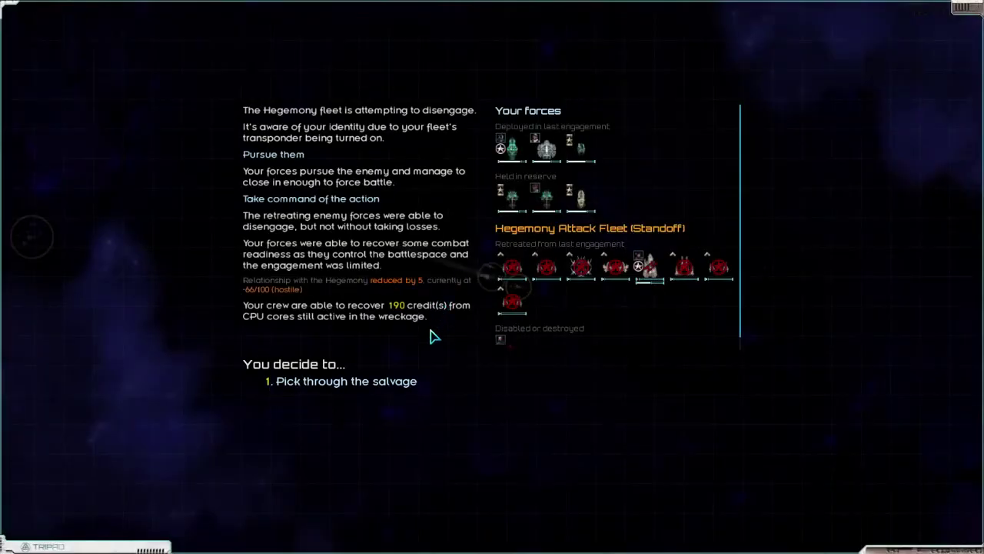
Step: Take all salvage from the Hegemony wreckage into cargo and confirm
left_click(380, 386)
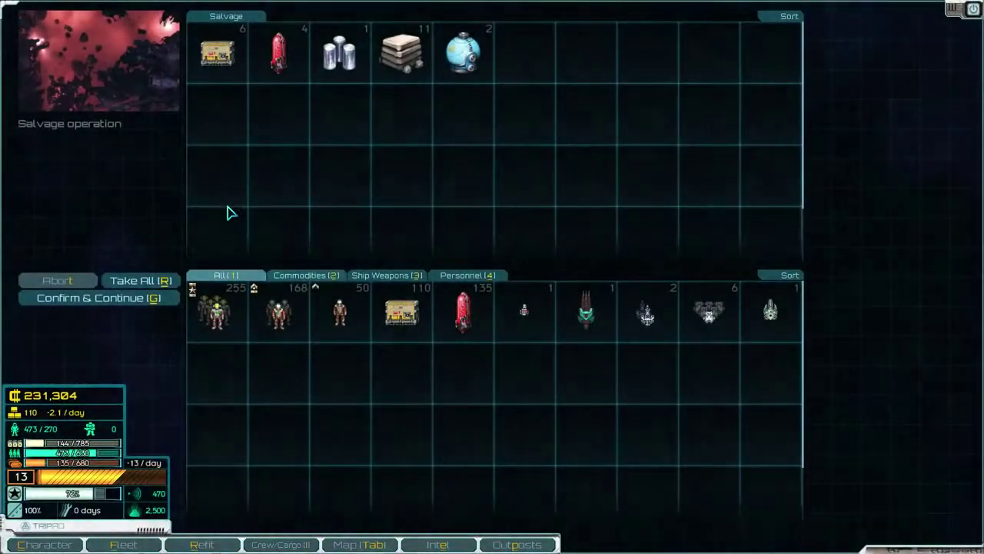
left_click(165, 281)
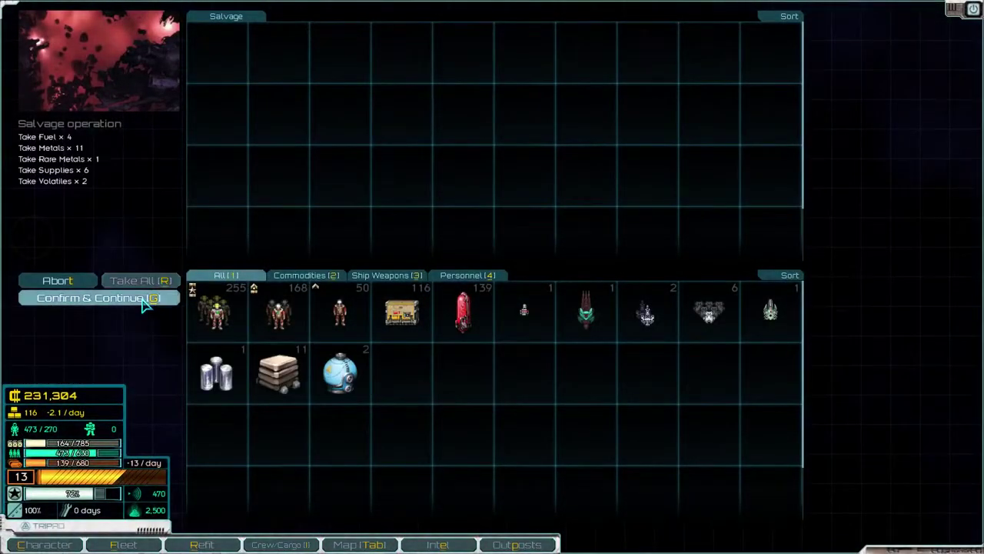
left_click(146, 301)
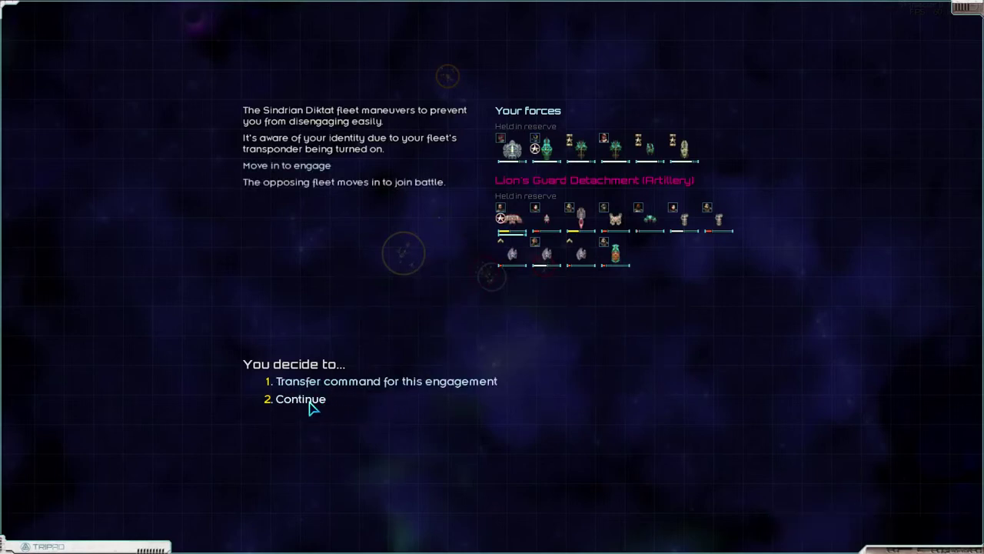
Step: Continue into the Lion's Guard engagement and deploy all marked ships
left_click(300, 399)
left_click(467, 261)
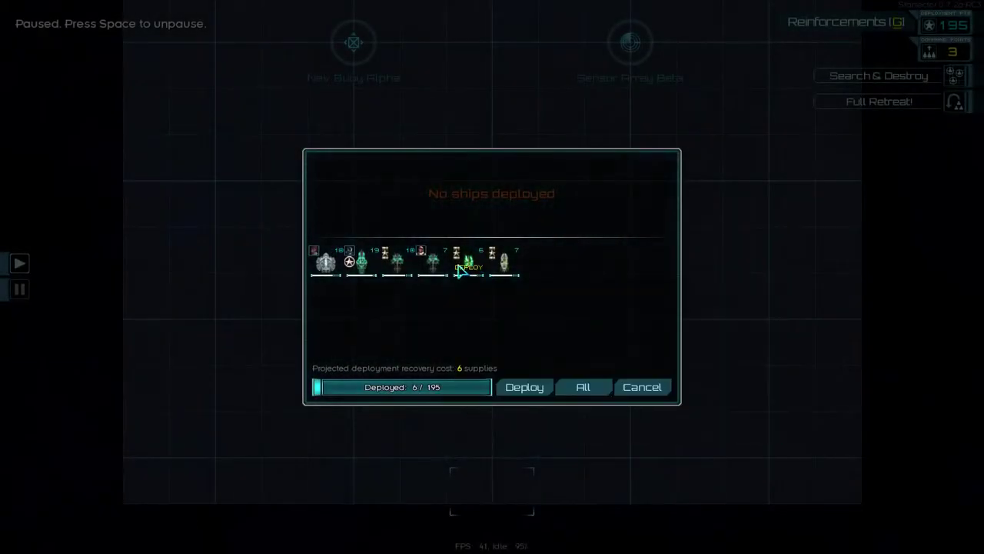
left_click(525, 387)
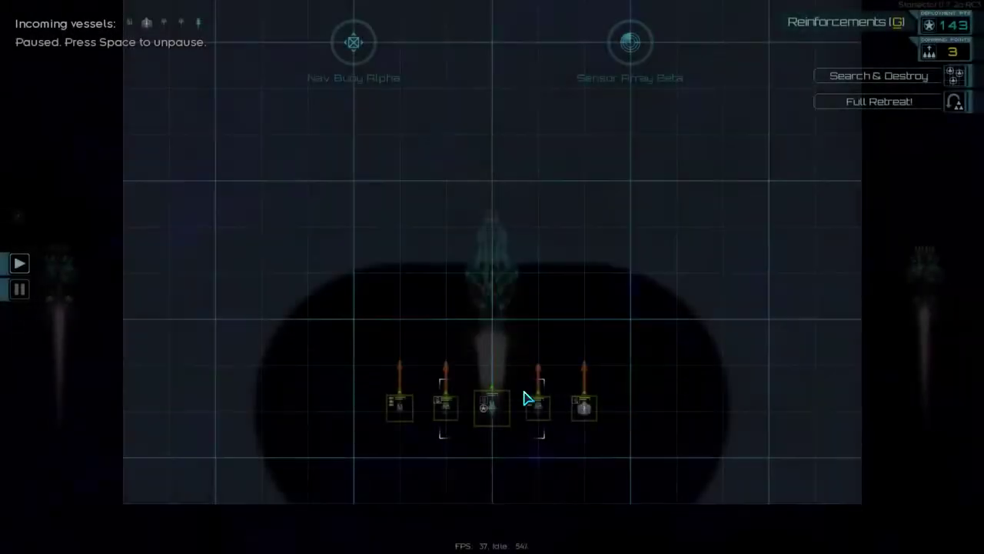
scroll(492, 231, "down", 4)
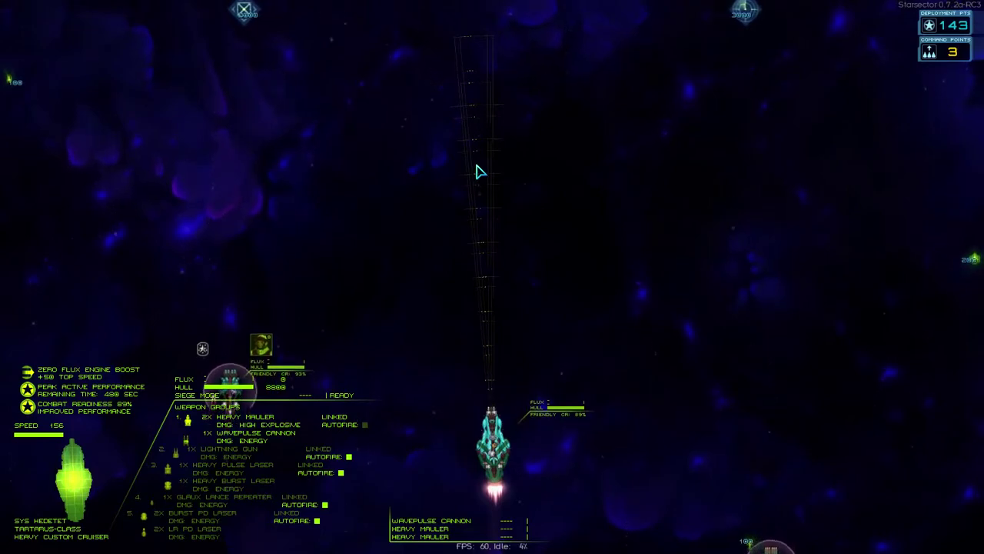
Step: Check the tactical map three times while closing on the Lion's Guard fleet
key("Tab")
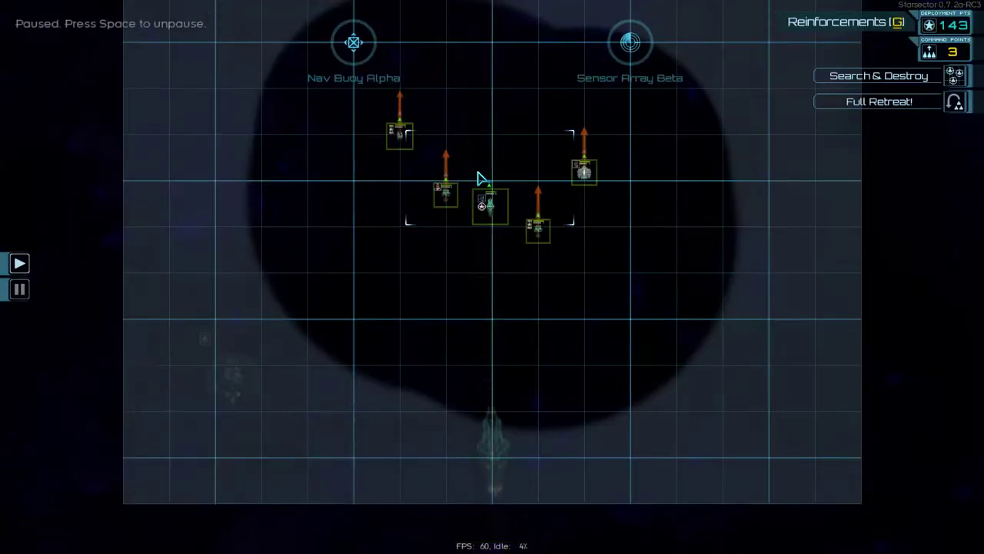
scroll(479, 176, "down", 3)
scroll(484, 136, "down", 3)
scroll(501, 259, "down", 2)
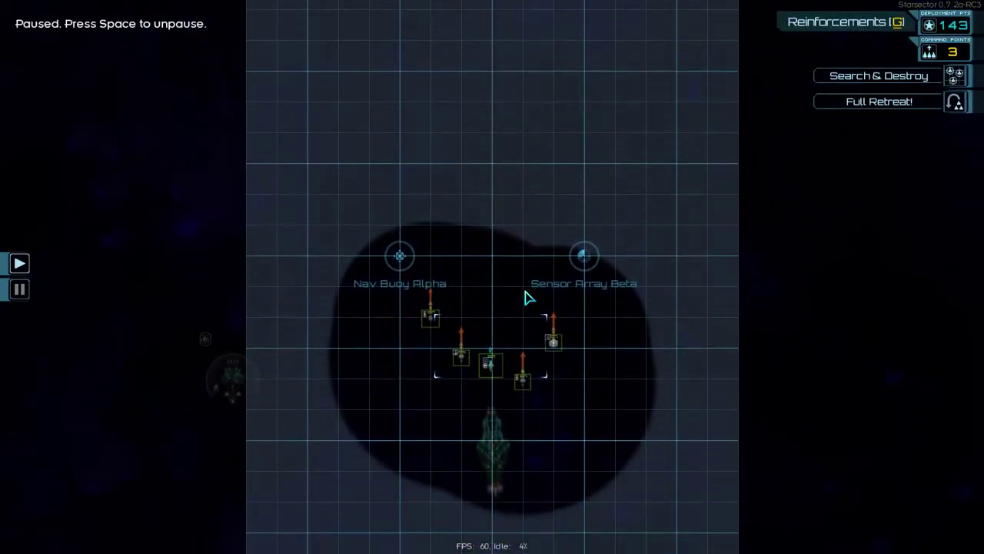
key("Tab")
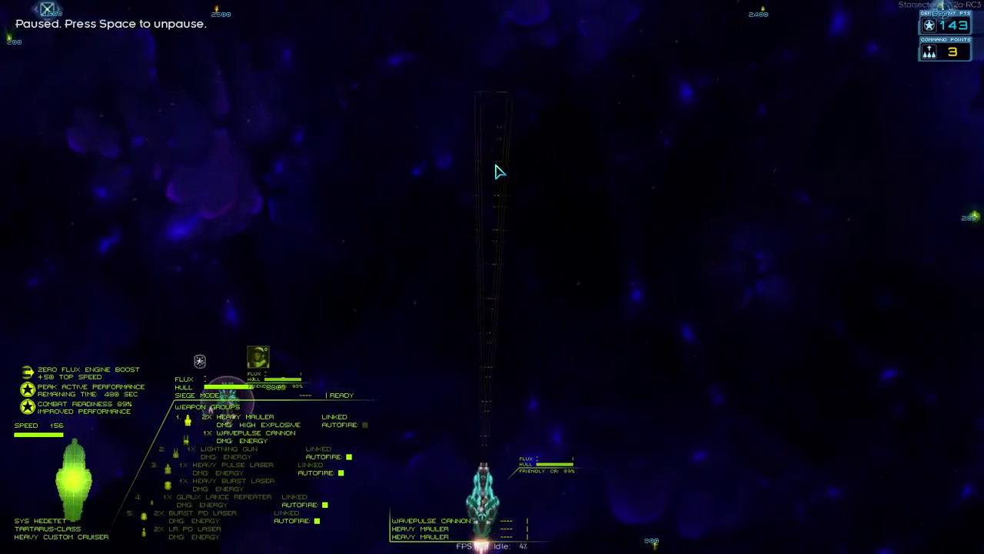
key("Tab")
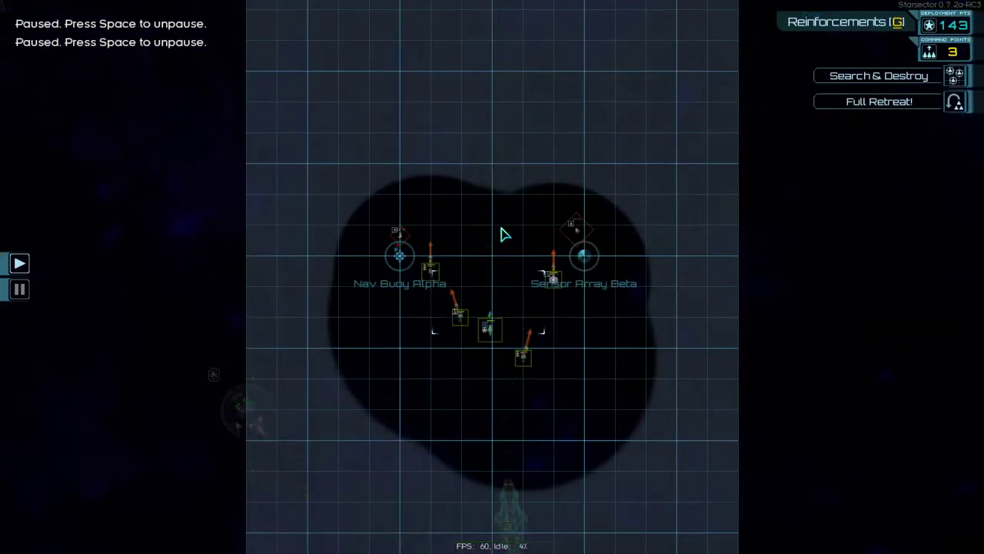
key("Tab")
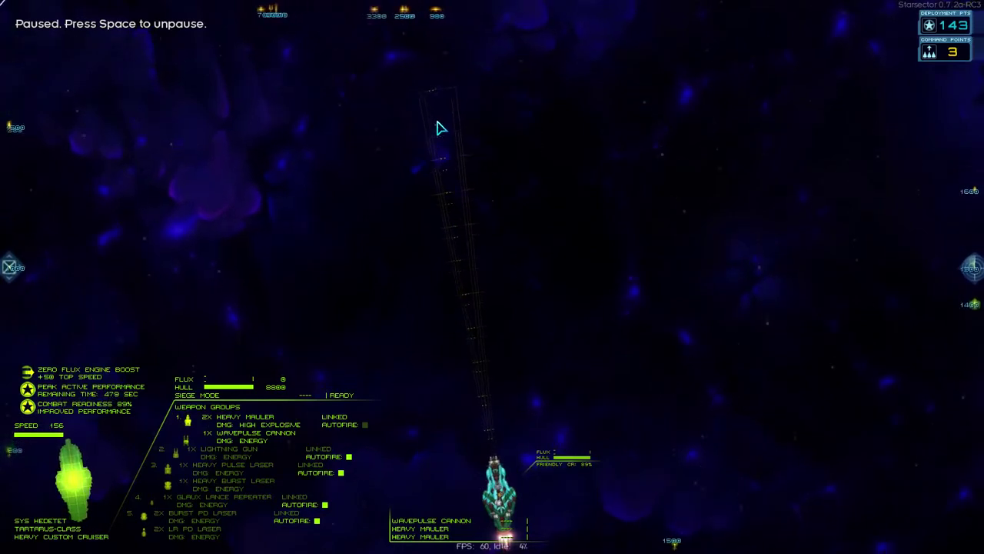
key("Tab")
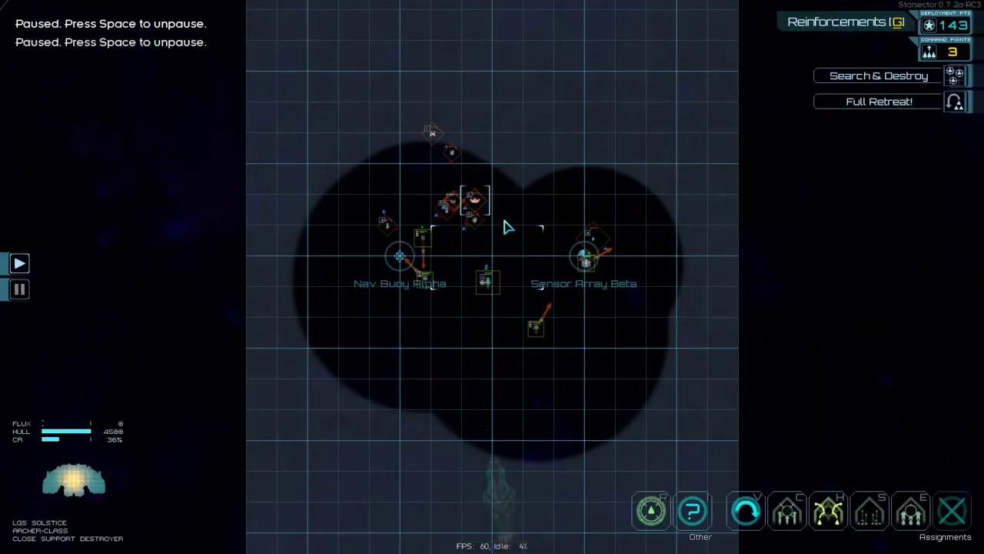
key("Tab")
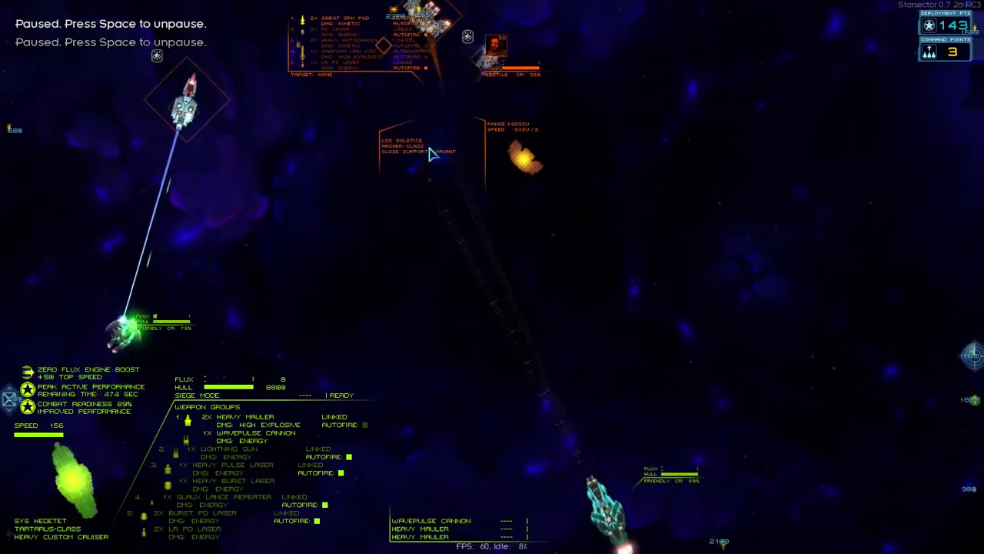
scroll(432, 149, "down", 3)
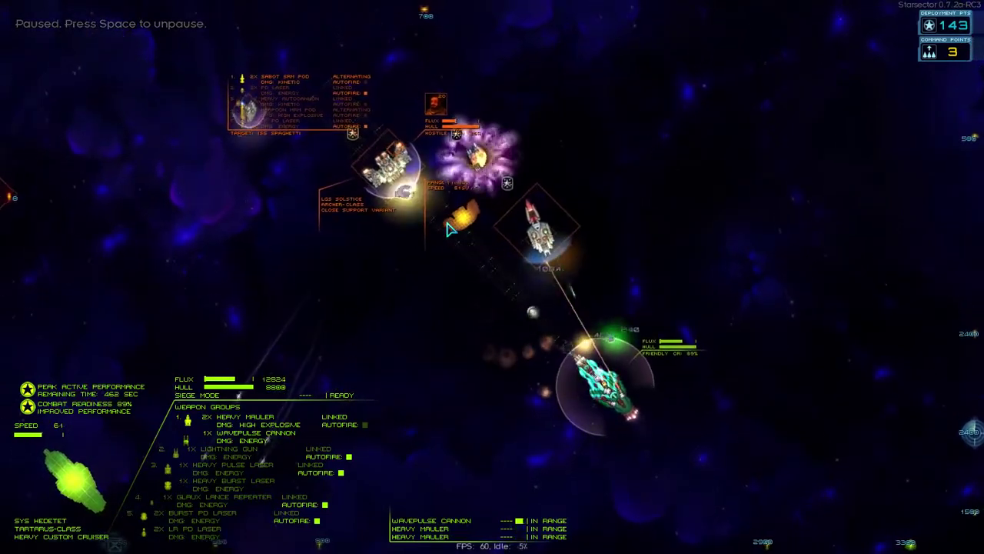
Step: Activate the flagship's siege mode, recheck the tactical map, and unpause the battle
key("f")
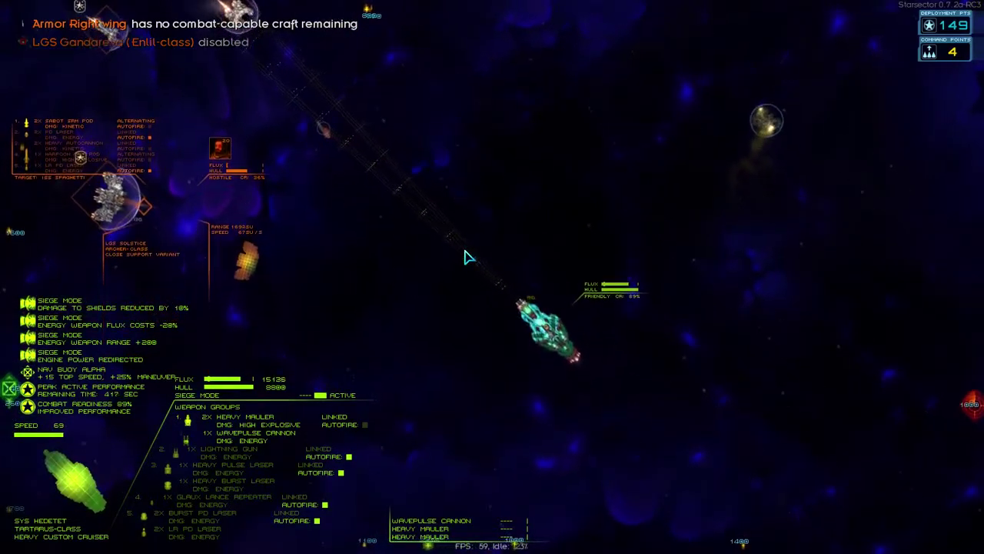
key("Tab")
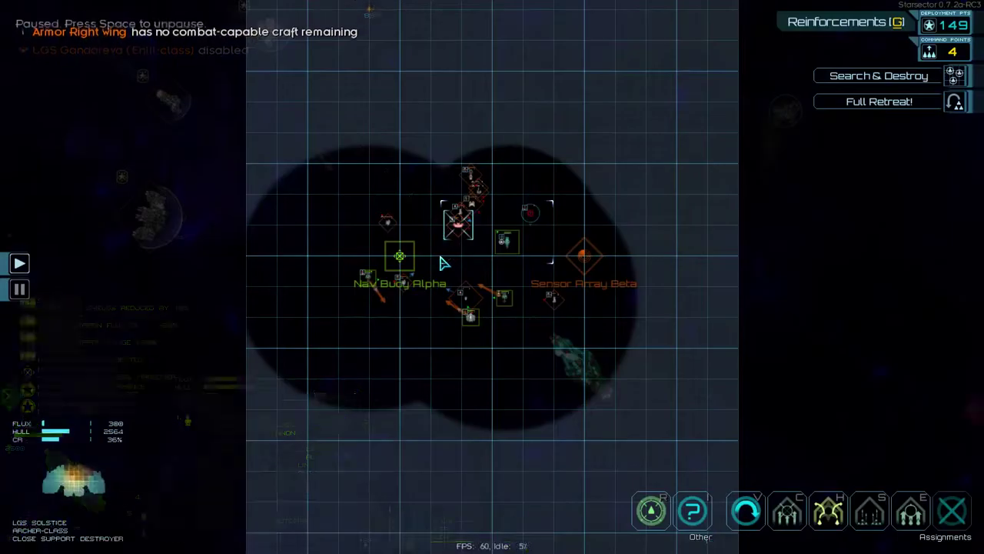
key("Tab")
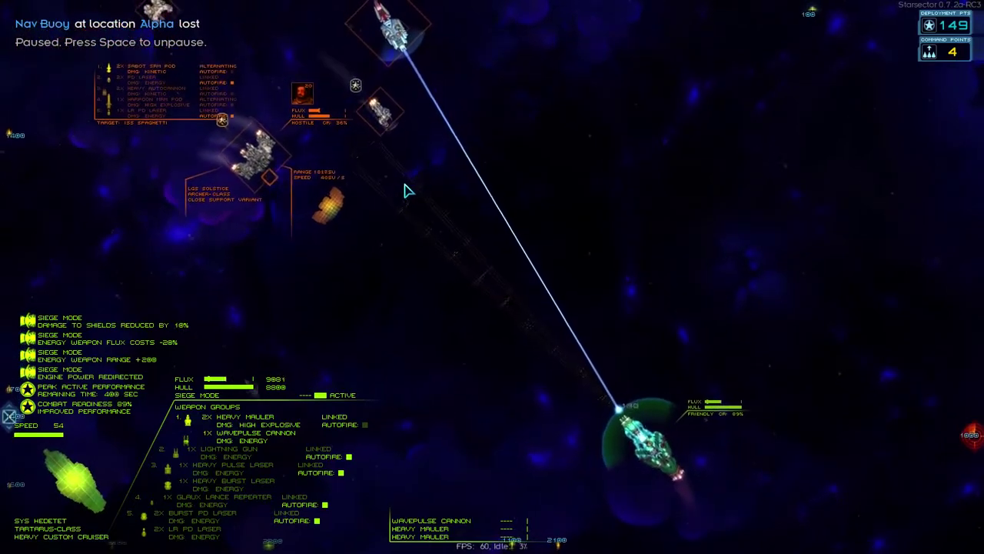
key("space")
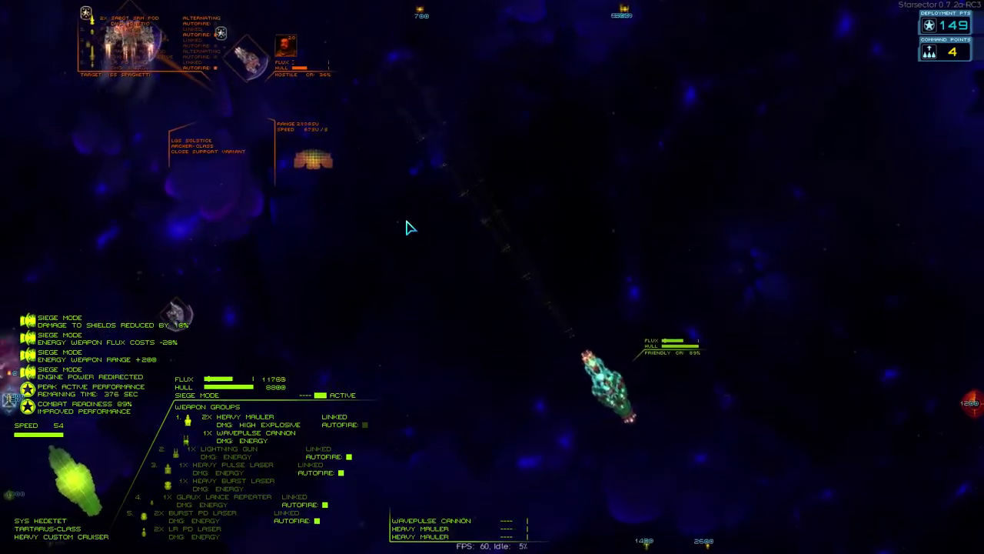
Step: Fight on, checking the tactical map, until the Centurion LGS Interstitial Breeze is disabled
key("Tab")
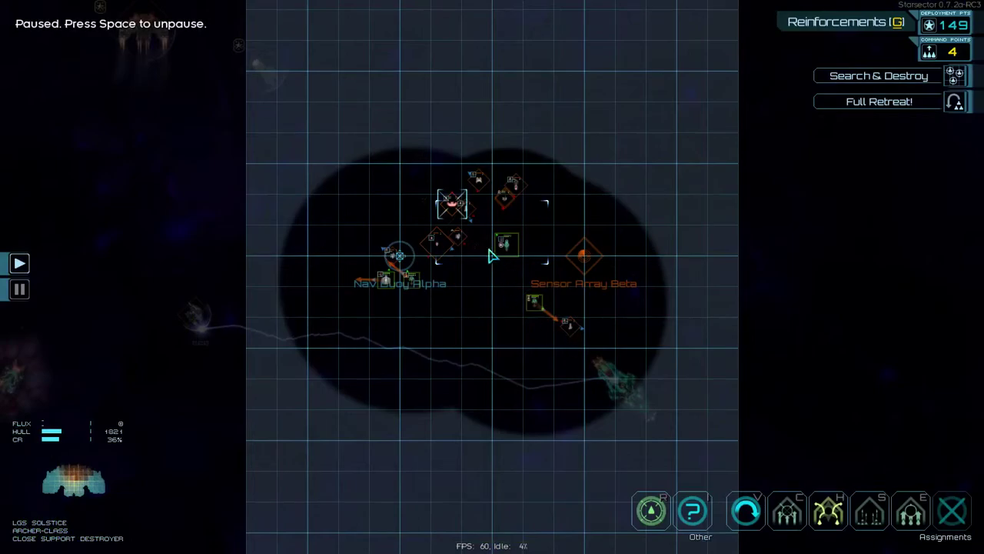
key("Tab")
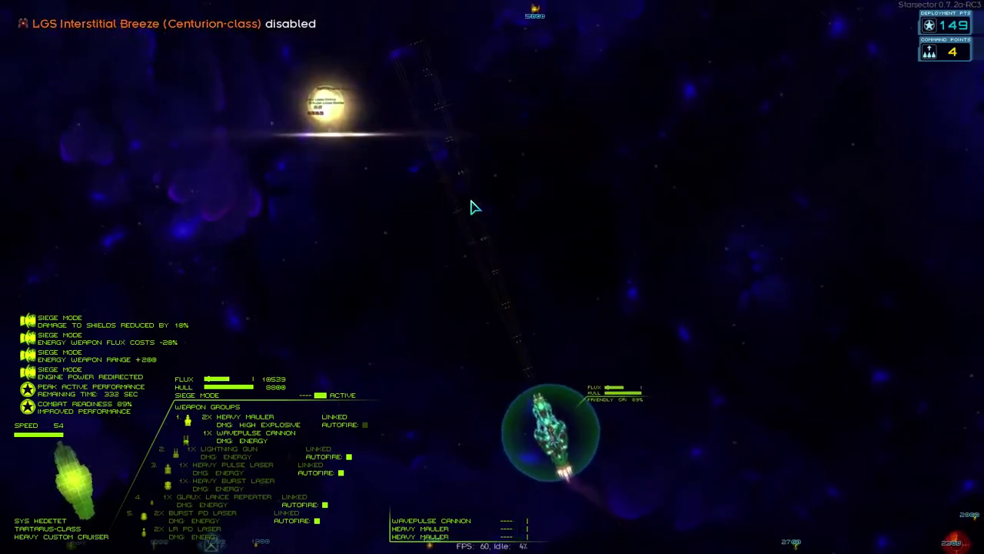
key("Tab")
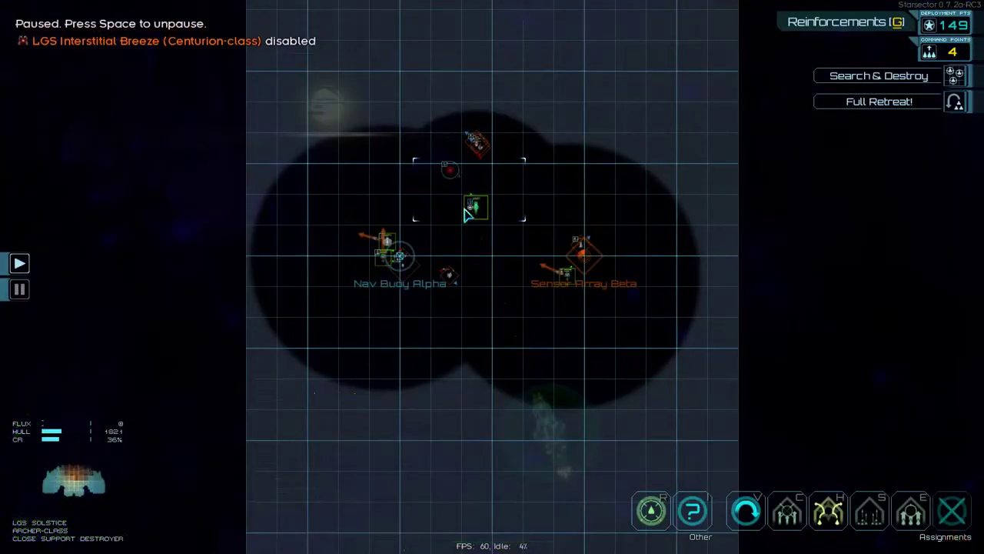
left_click(478, 166)
key("Tab")
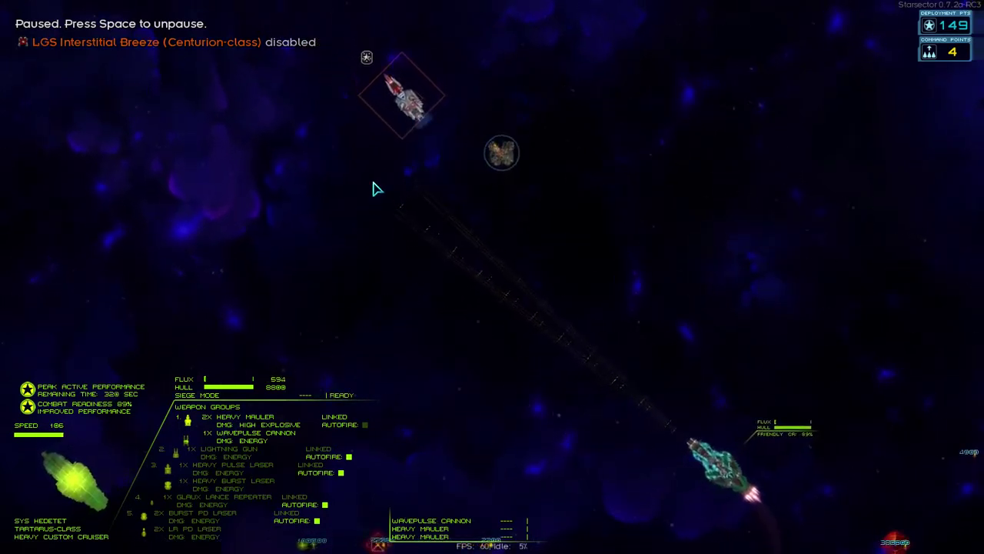
Step: Resume the fight, toggle the flagship's siege mode, and briefly check the battlefield overview map
key("space")
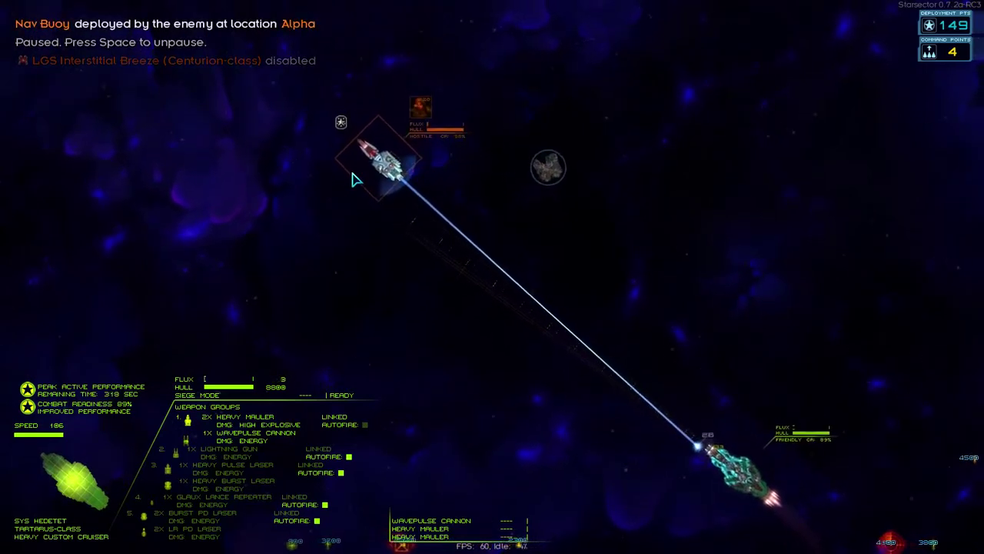
key("f")
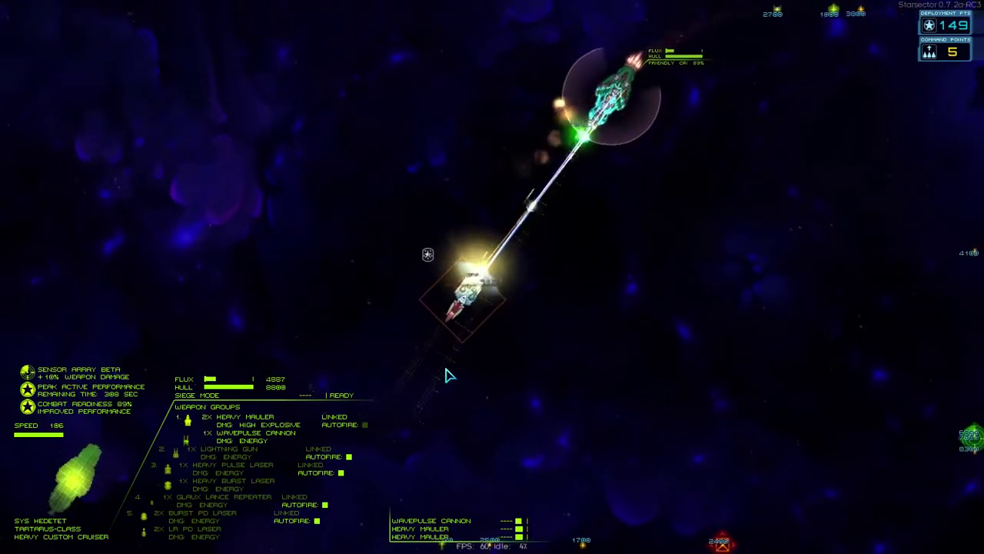
key("f")
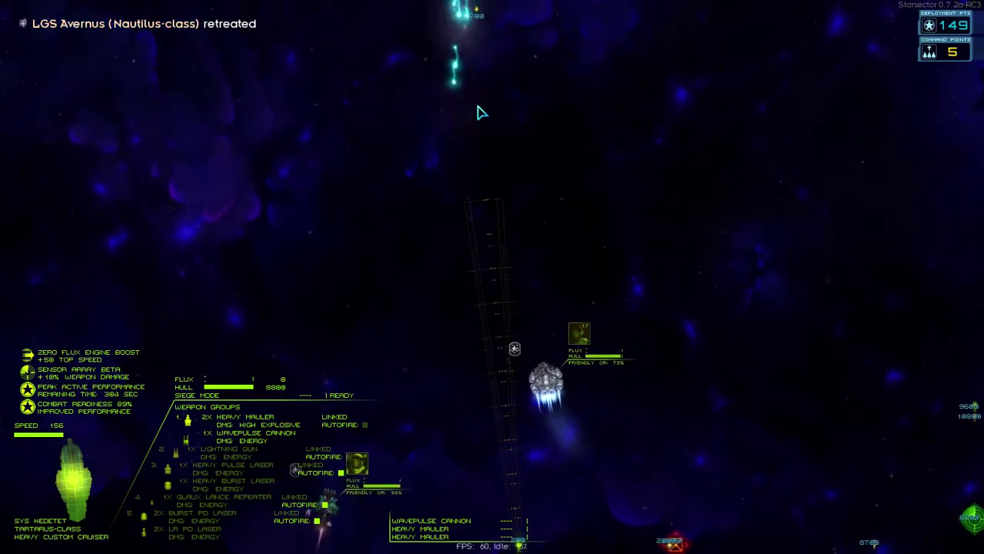
key("Tab")
scroll(470, 290, "down", 2)
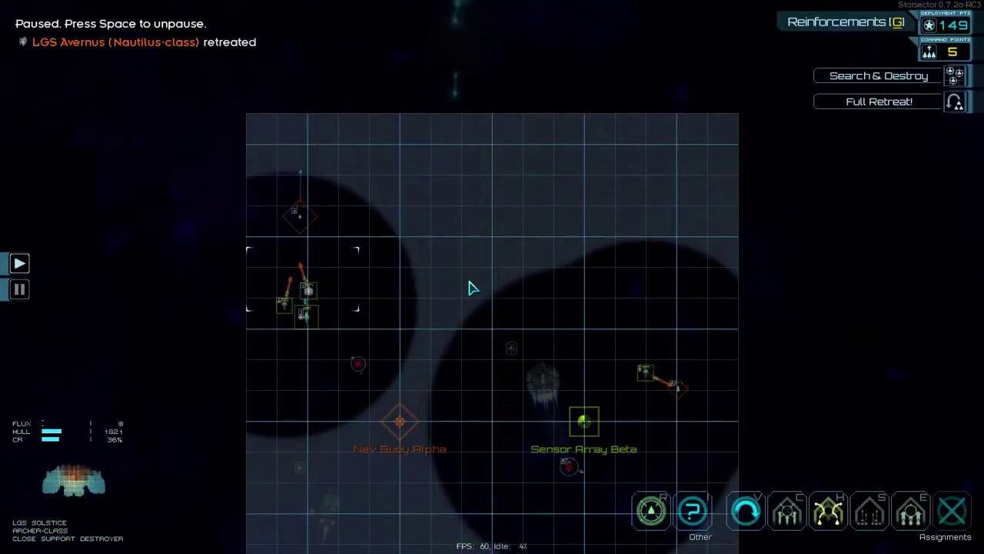
key("Tab")
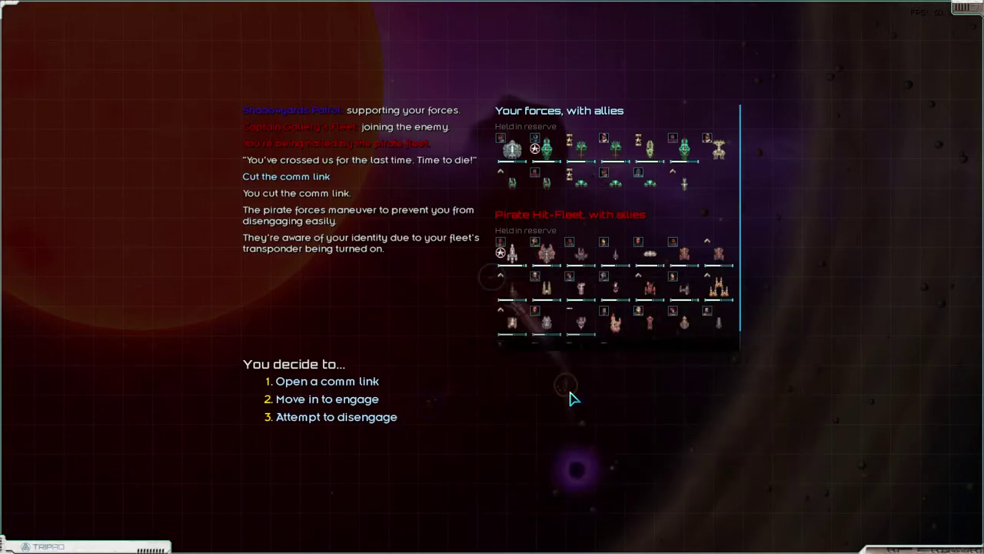
scroll(639, 304, "down", 1)
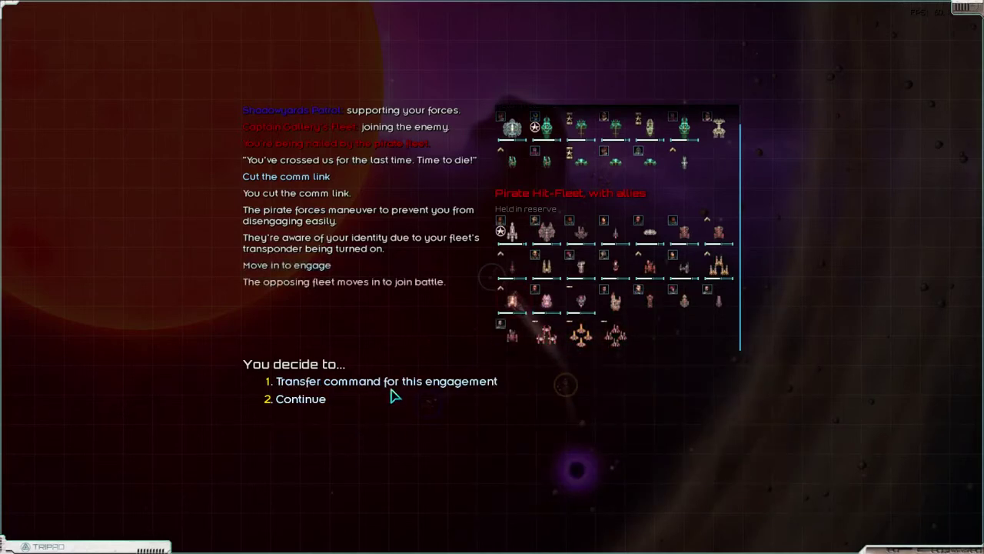
Step: Continue from the Pirate Hit-Fleet encounter dialog to the fleet deployment screen
left_click(314, 402)
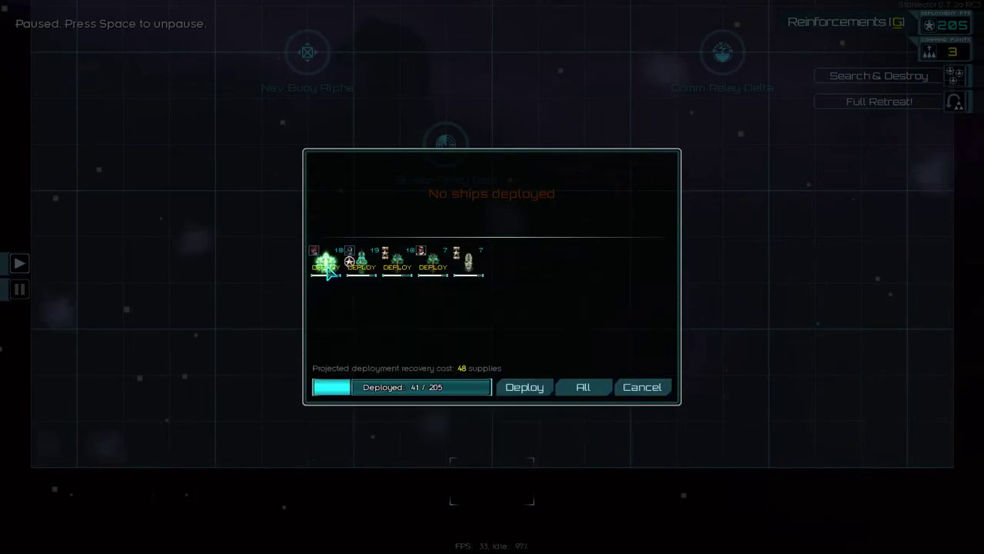
Step: Deploy the selected ships against the Pirate Hit-Fleet and switch to the flagship's combat view
left_click(523, 389)
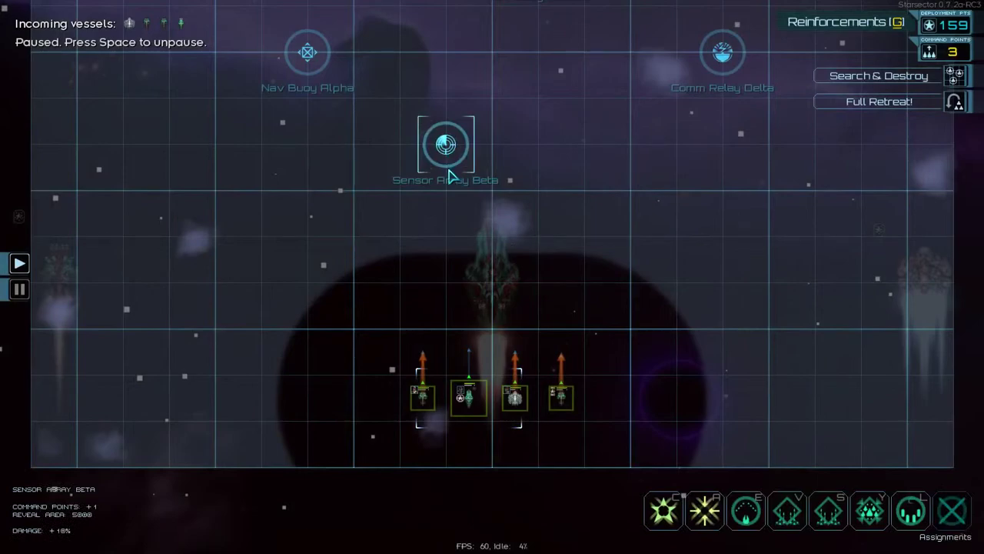
key("Tab")
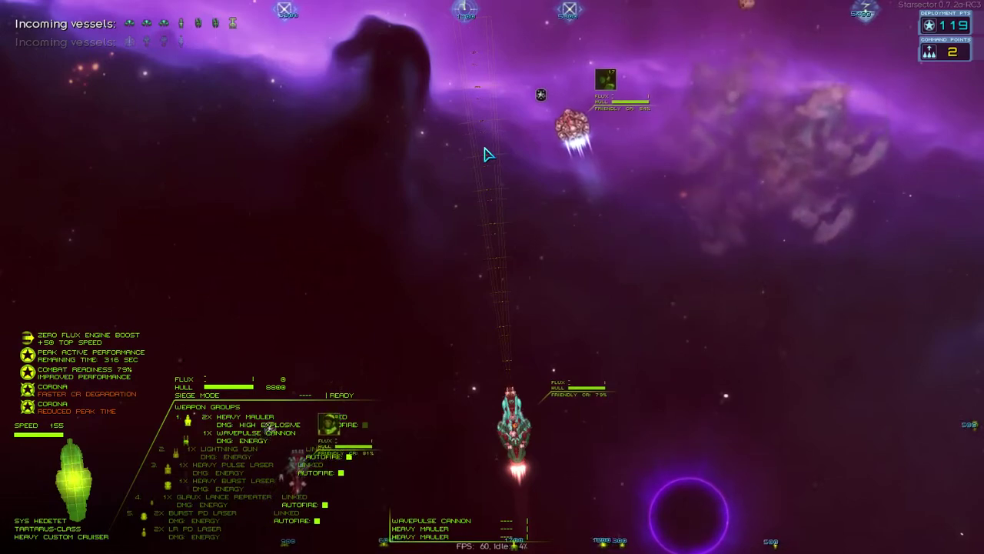
Step: Check objectives and enemy positions on the tactical map twice, returning to the flagship view each time
key("Tab")
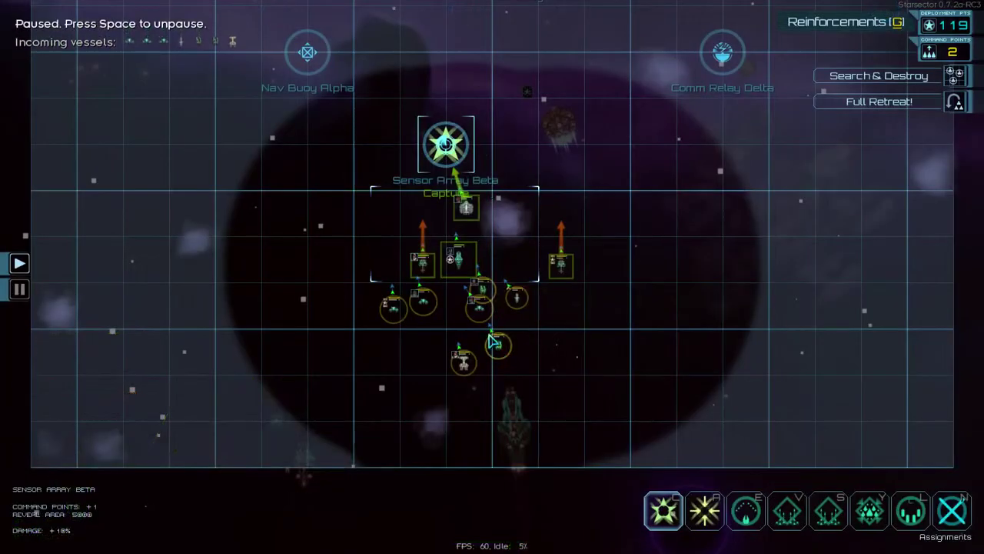
key("Tab")
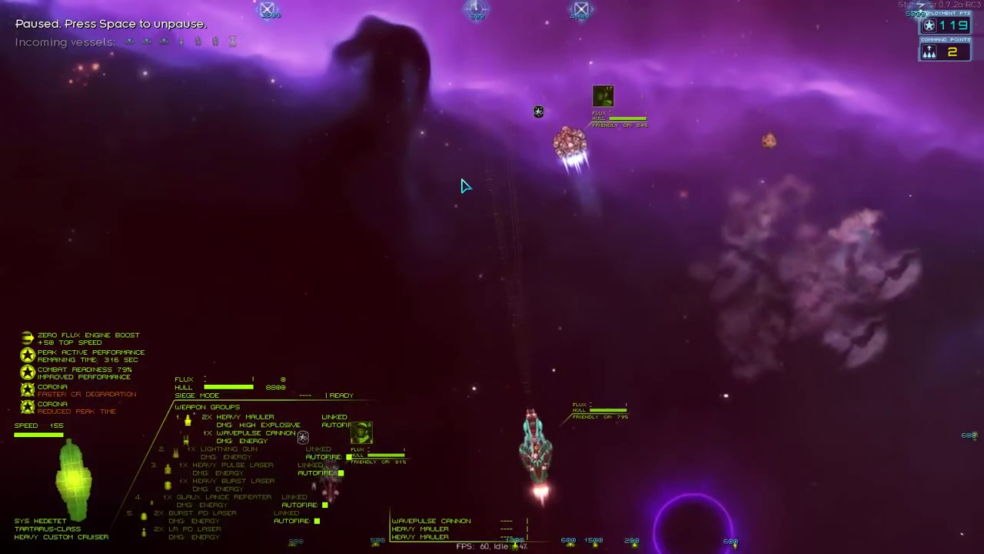
scroll(457, 221, "down", 2)
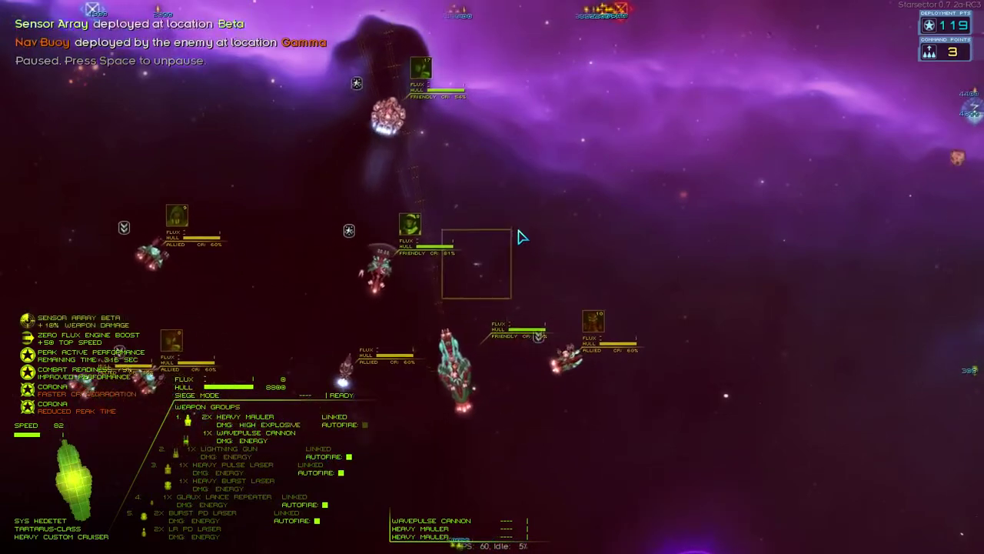
key("Tab")
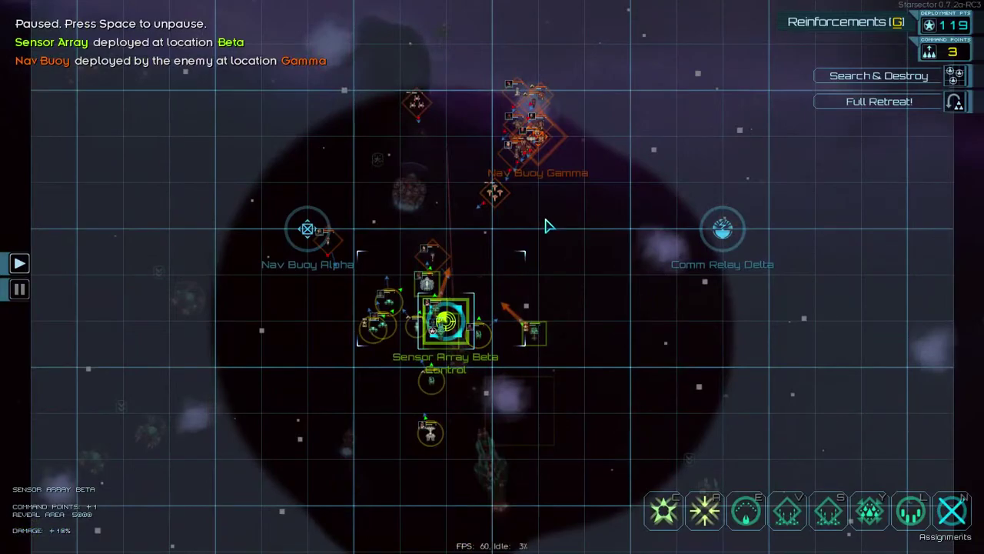
key("Tab")
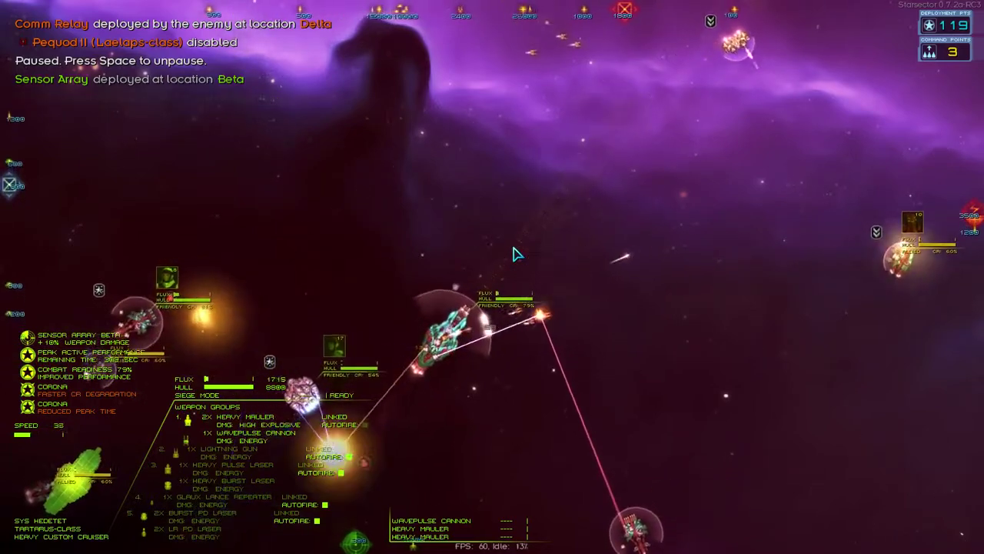
Step: Put the flagship into siege mode and unpause the battle against the pirate ships
key("f")
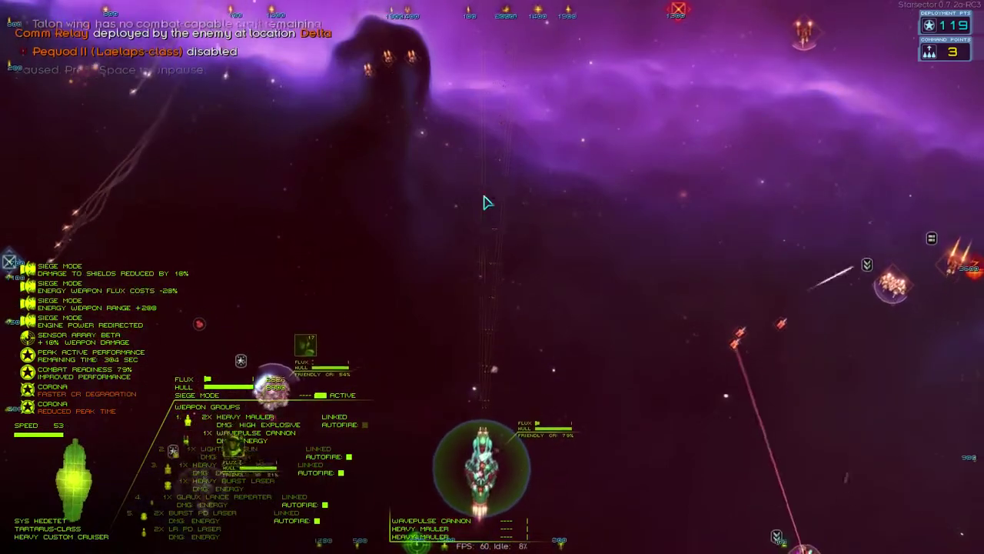
key("space")
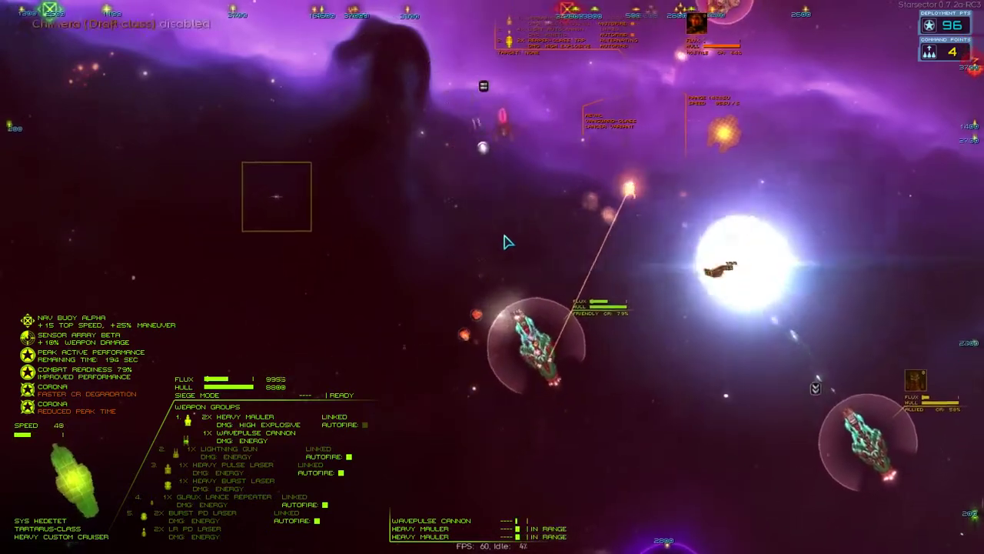
Step: Re-enter siege mode and lock onto the enemy ship ahead to bring down Caledon III
key("f")
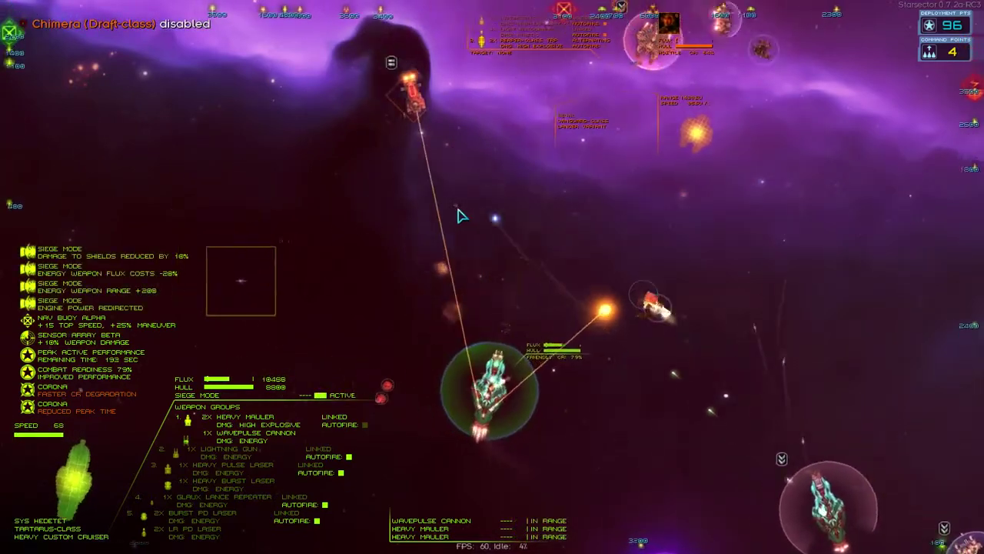
key("r")
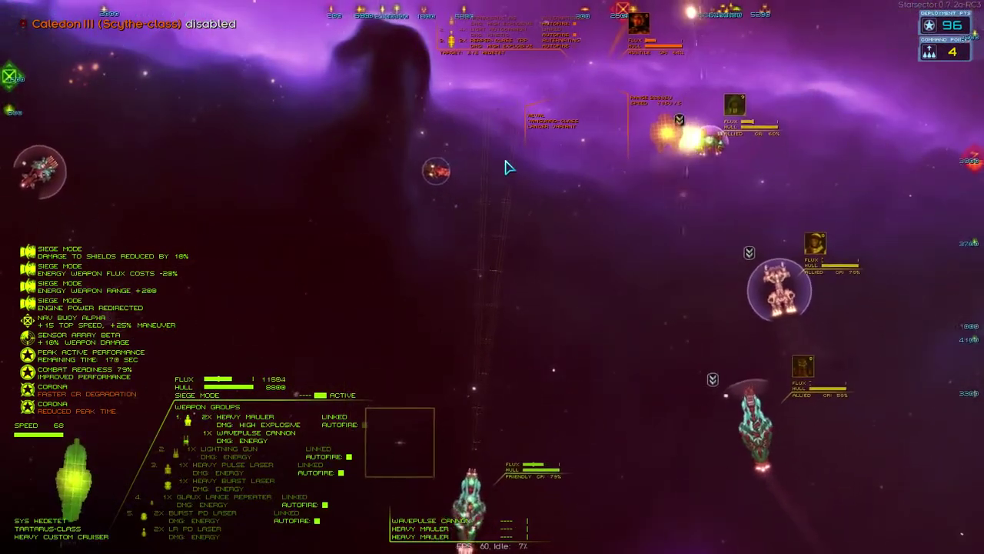
Step: Pause and vent flux, then resume, alternating siege mode and venting until the pirates fall
key("Tab")
key("Tab")
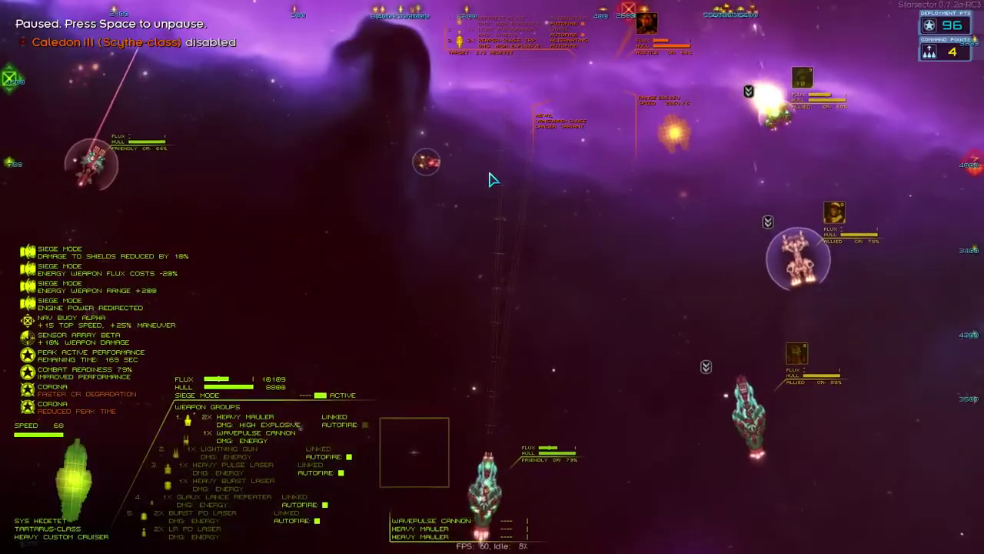
key("v")
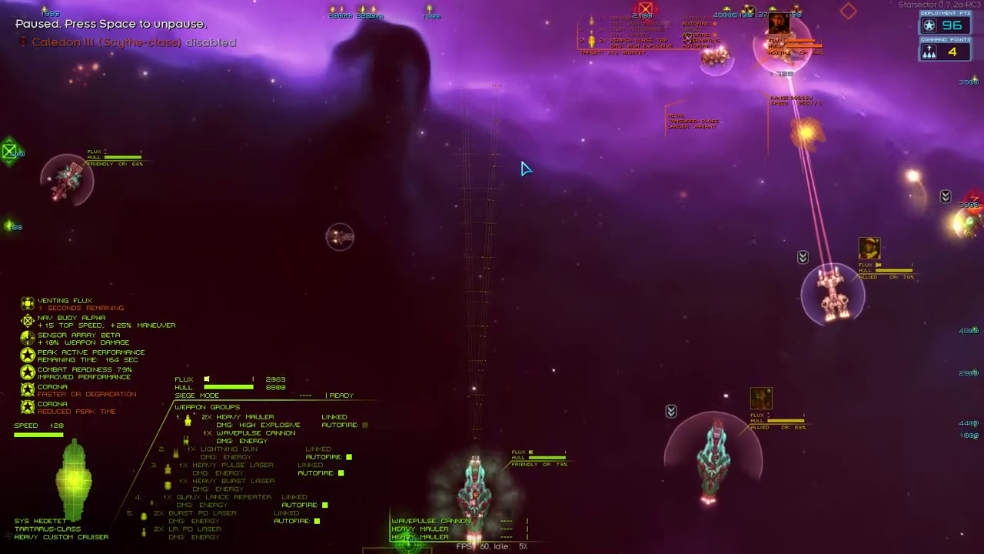
scroll(528, 167, "down", 3)
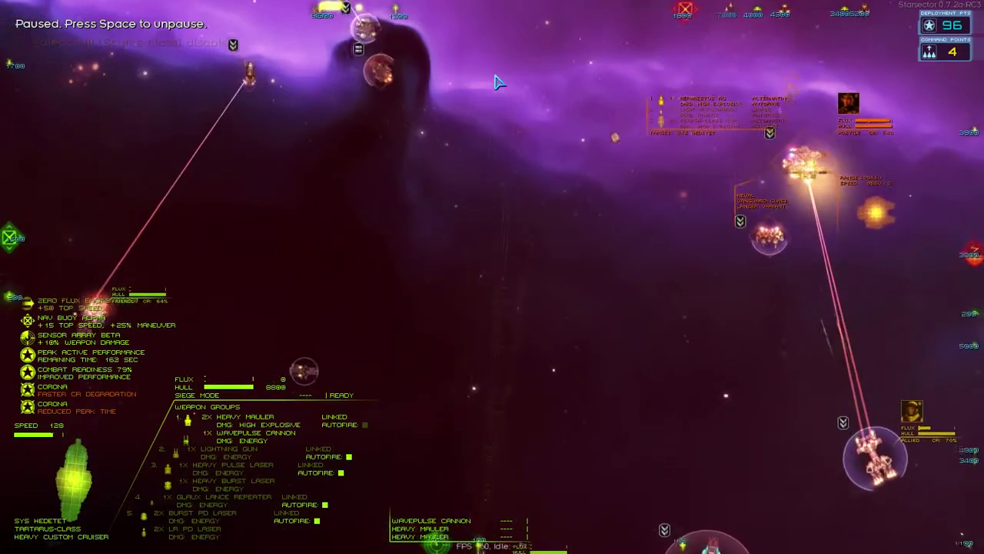
scroll(538, 139, "down", 3)
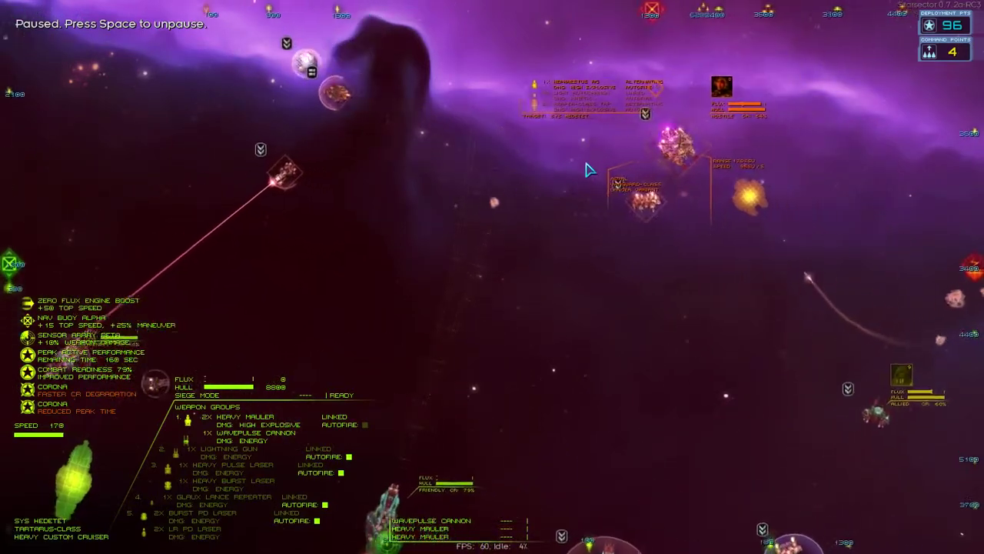
scroll(586, 170, "up", 2)
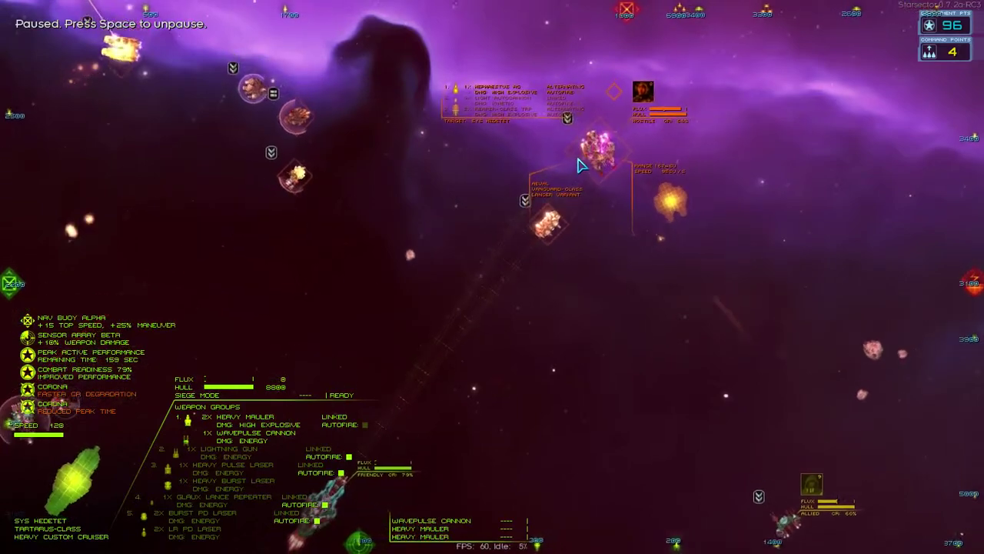
scroll(586, 169, "up", 2)
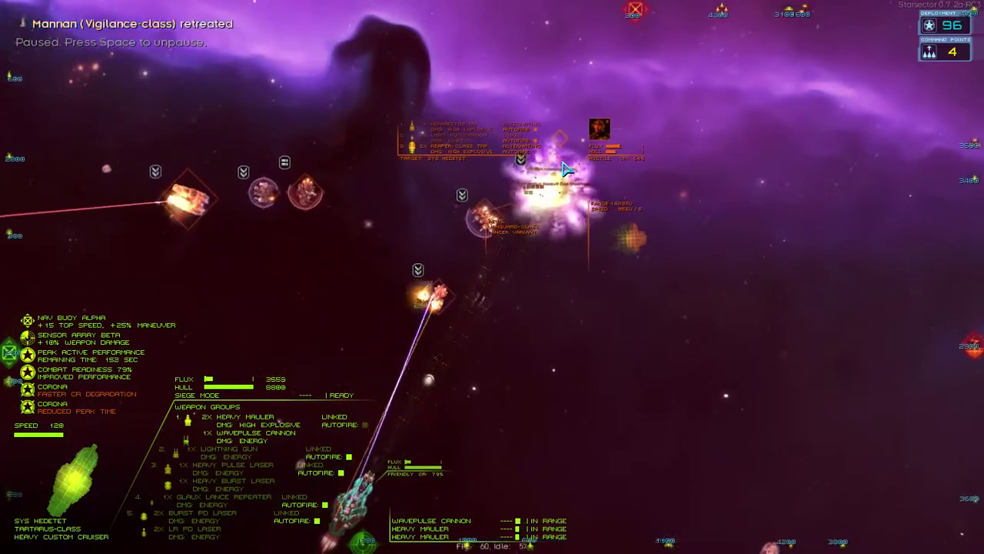
key("space")
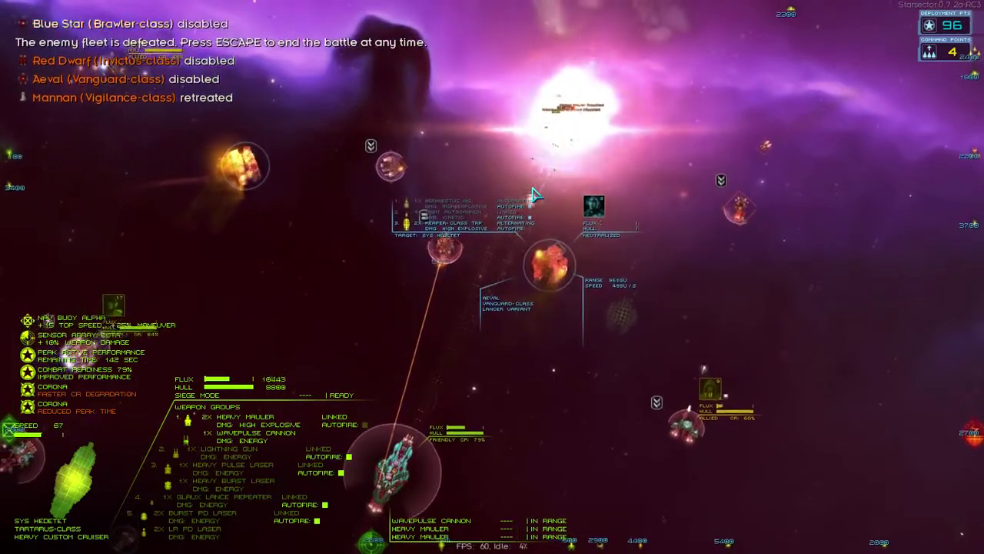
key("f")
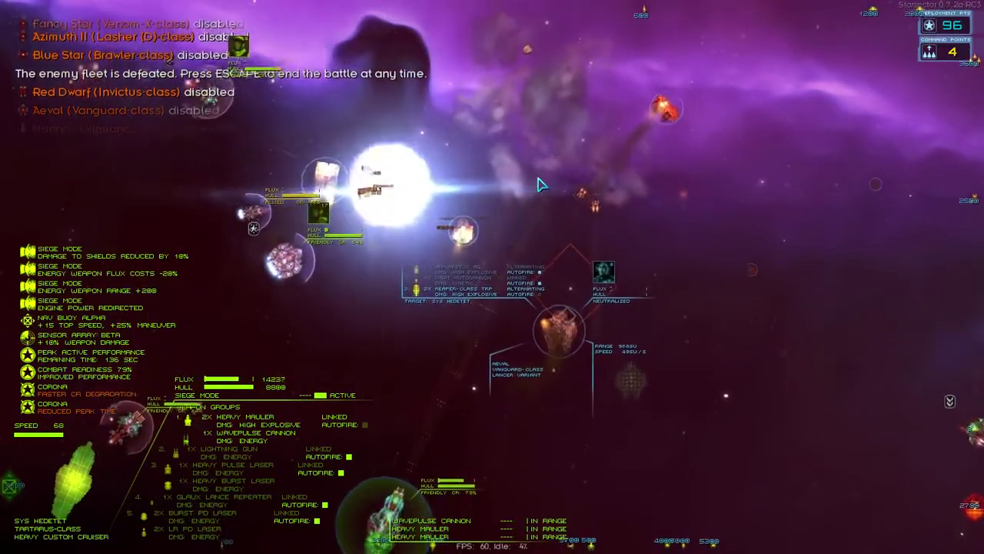
key("v")
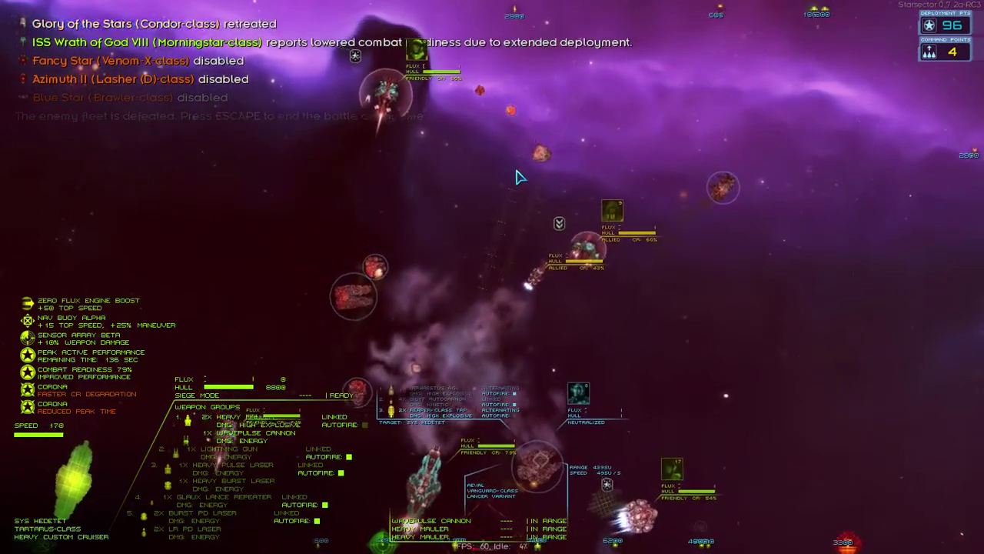
Step: Glance at the tactical map, advance the paused battle, then hand the flagship to autopilot and resume
key("Tab")
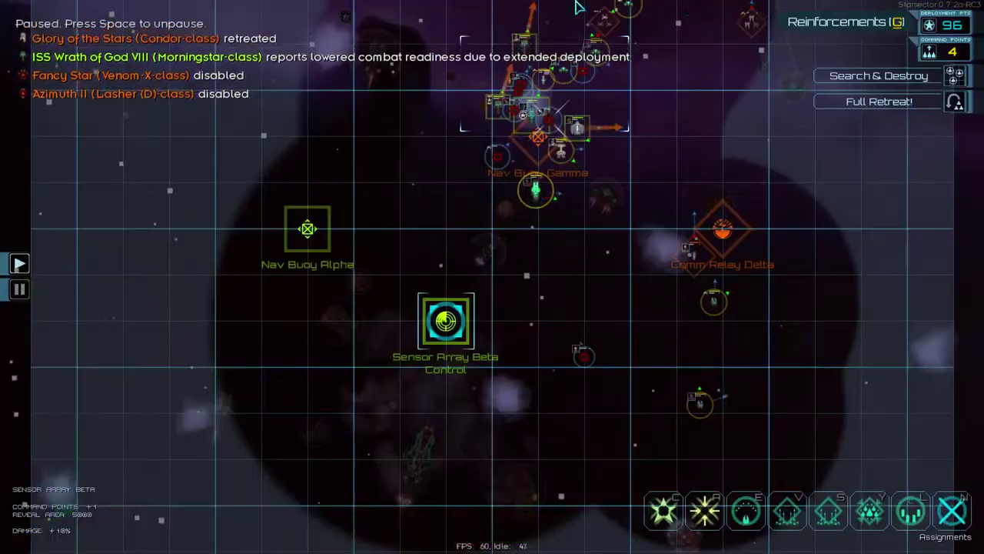
scroll(577, 246, "down", 3)
key("Tab")
scroll(616, 286, "up", 3)
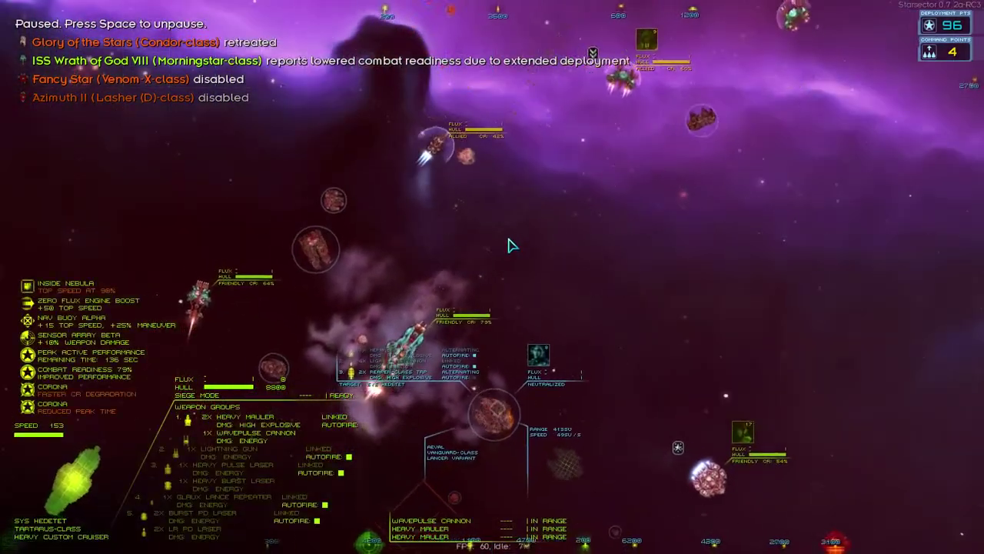
scroll(536, 239, "up", 2)
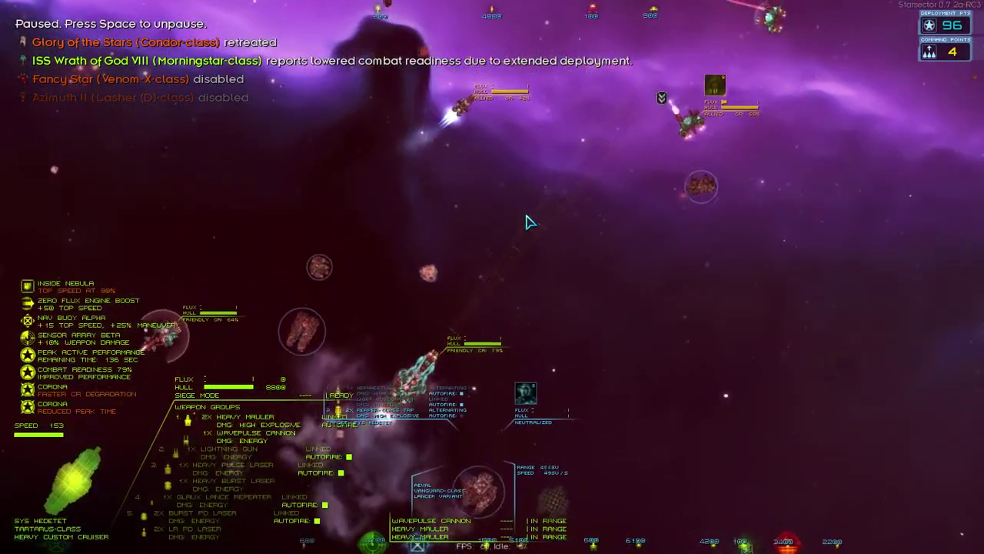
key("space")
key("space")
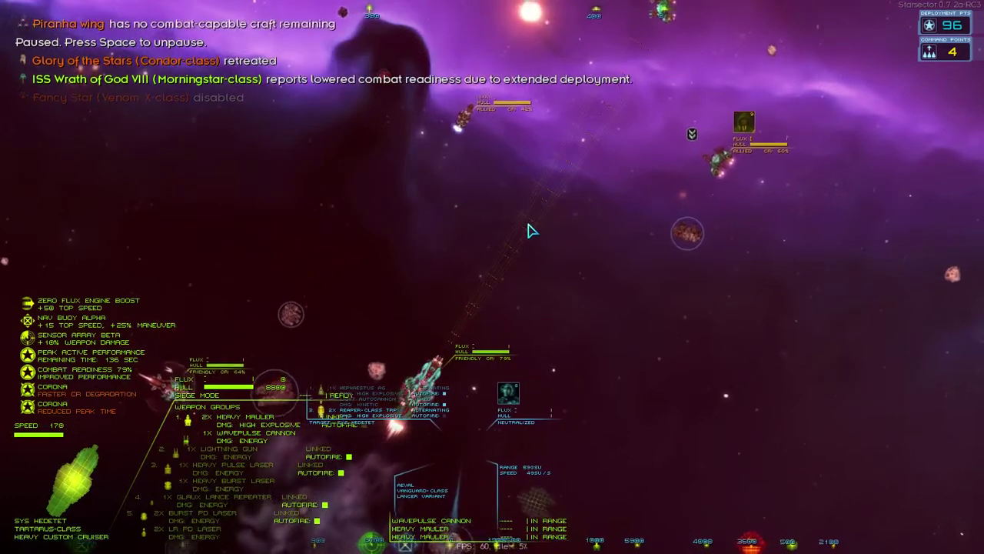
scroll(486, 220, "down", 2)
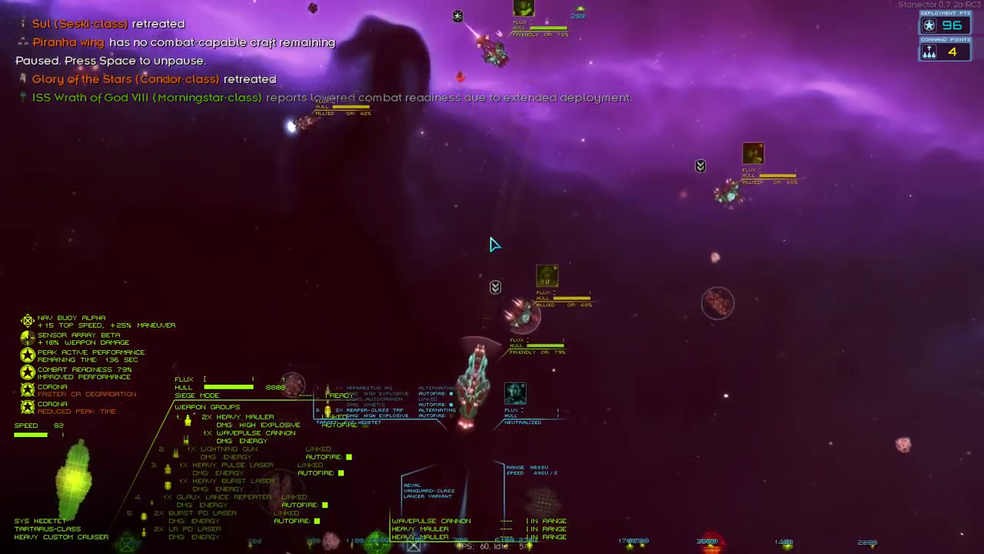
key("space")
key("space")
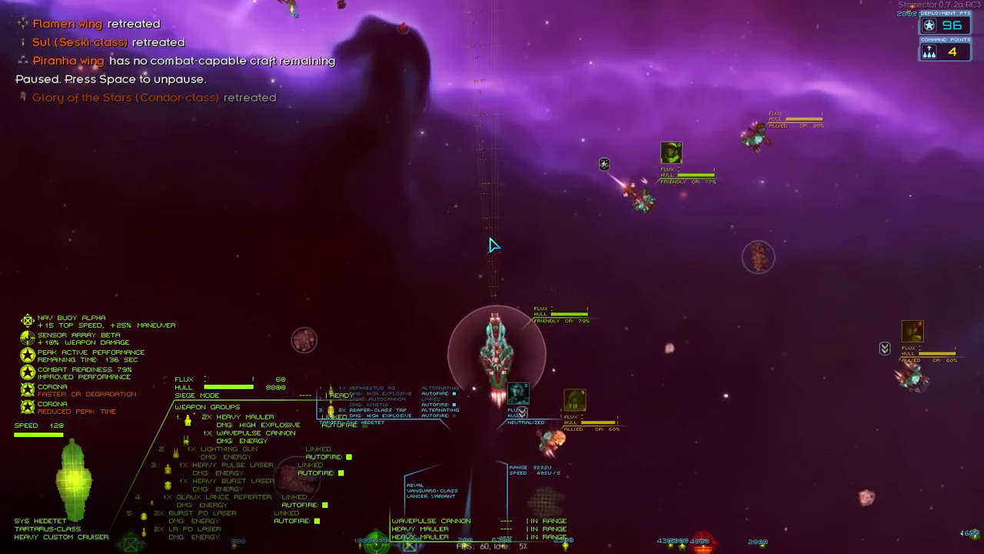
key("space")
key("space")
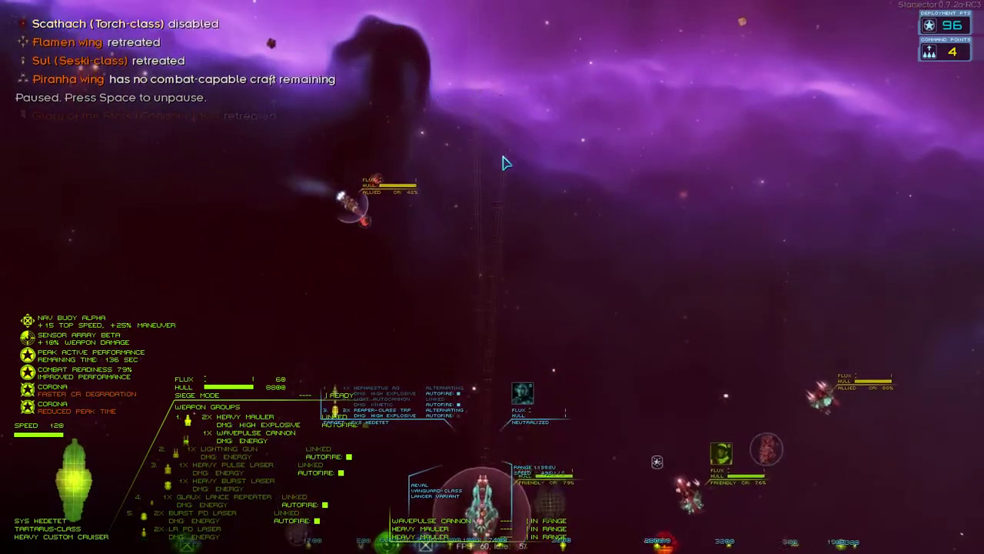
key("u")
key("space")
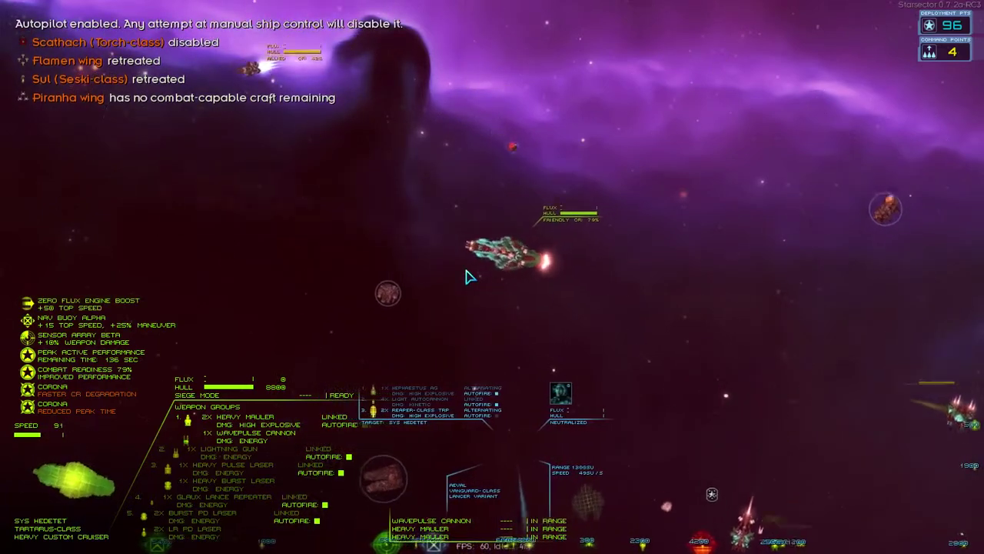
Step: Retake manual control of the flagship to finish off the pirate battle
key("w")
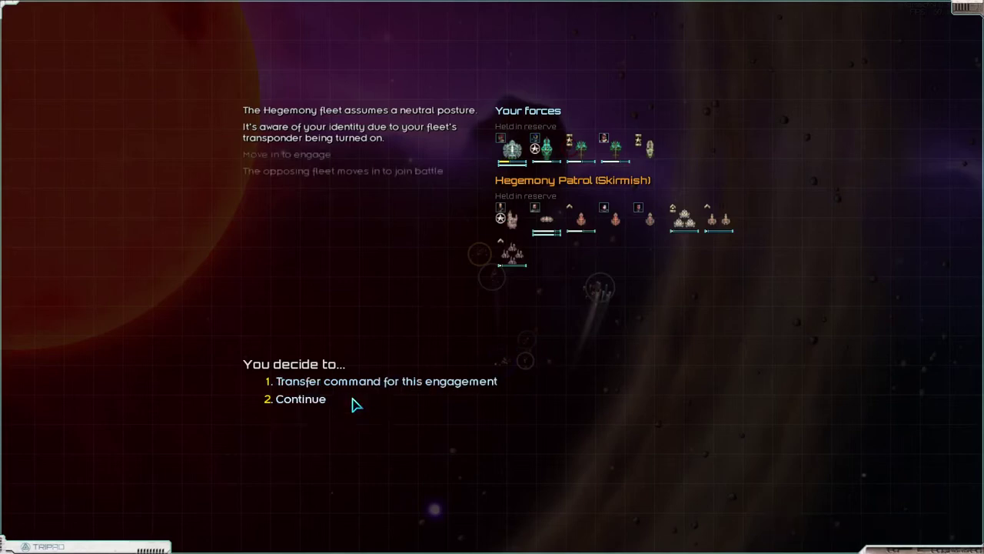
Step: Continue into the Hegemony Patrol battle and deploy the selected ships
left_click(303, 401)
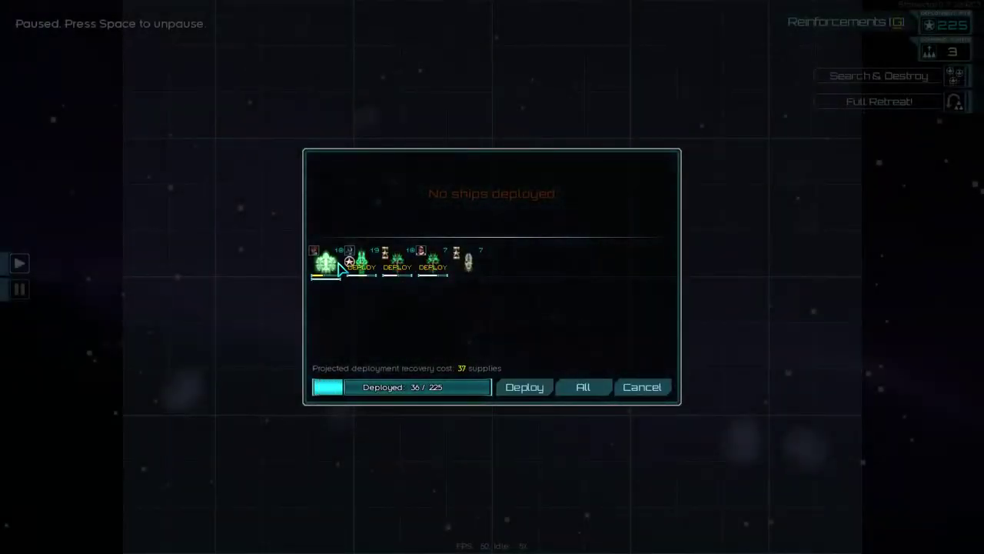
left_click(524, 387)
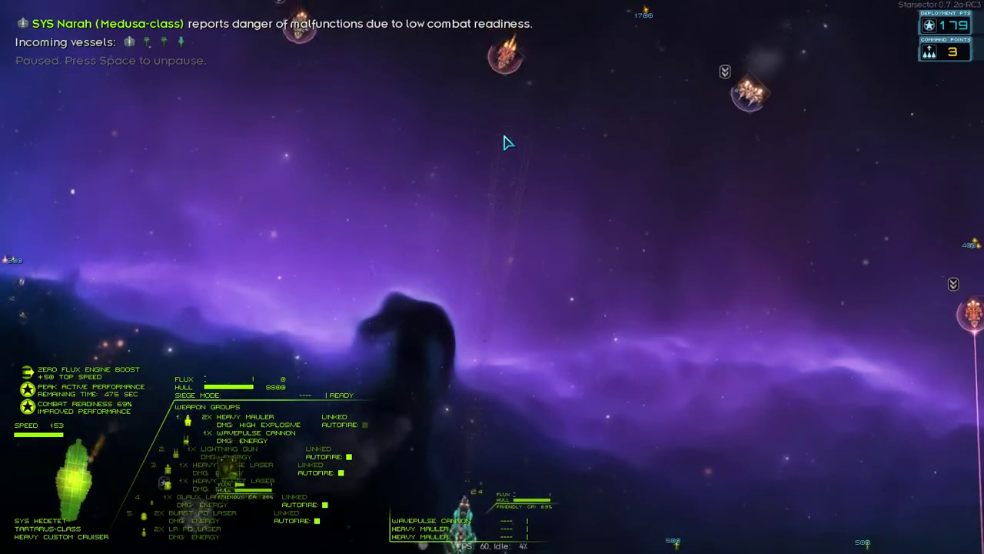
Step: Resume the battle and engage the flagship's siege mode until HSS Faustulus is disabled
key("space")
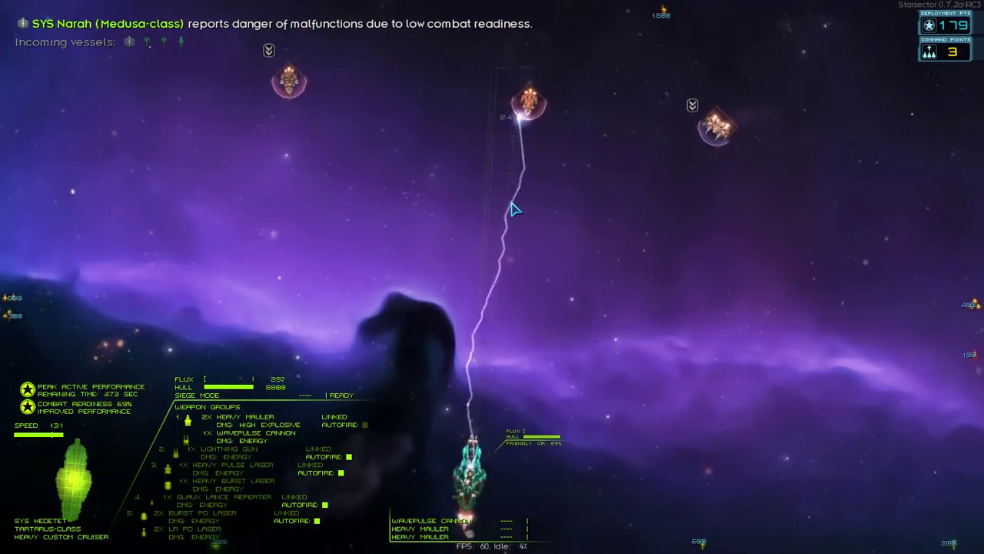
key("f")
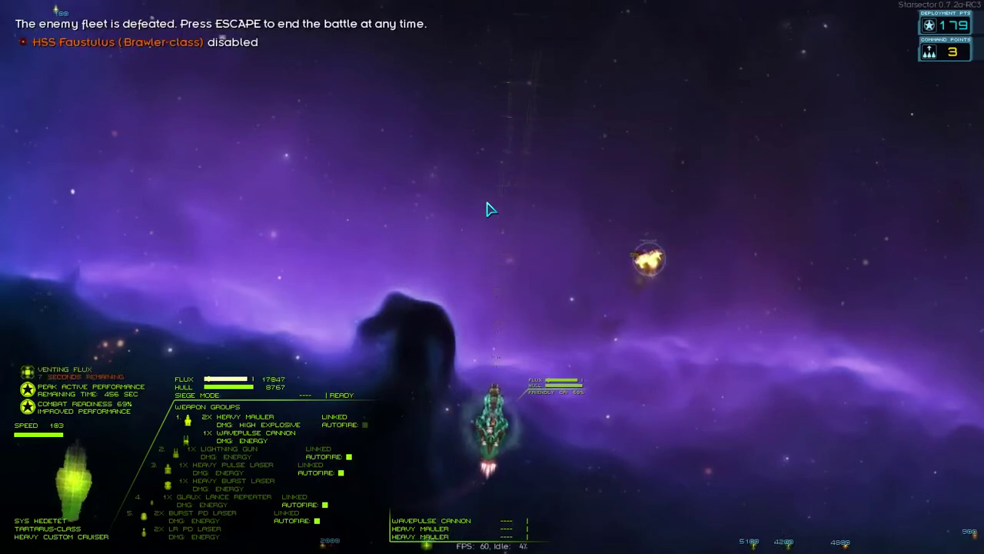
Step: Check the tactical overview, then resume combat until HSS Inevitable and HSS Red Dwarf are disabled
key("Tab")
key("space")
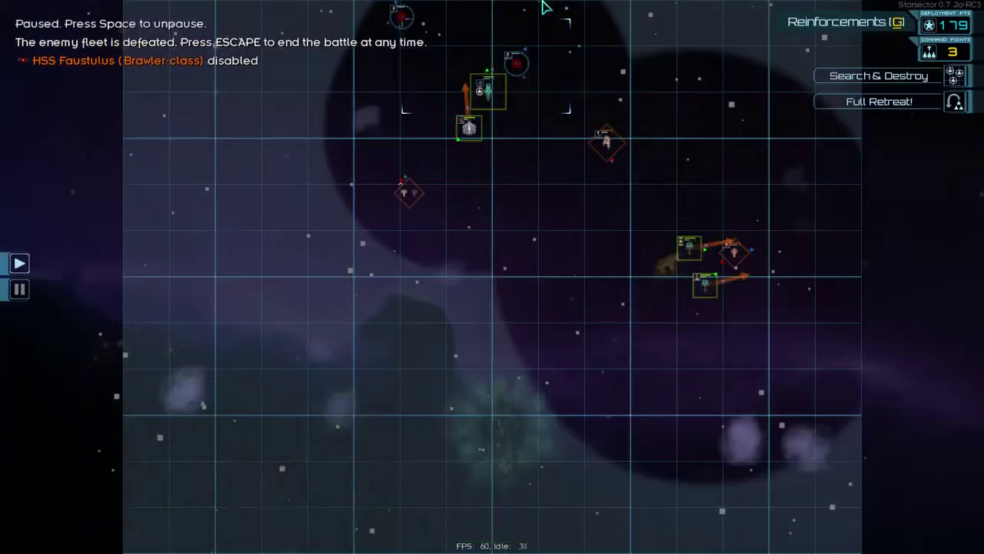
scroll(615, 288, "up", 3)
key("Tab")
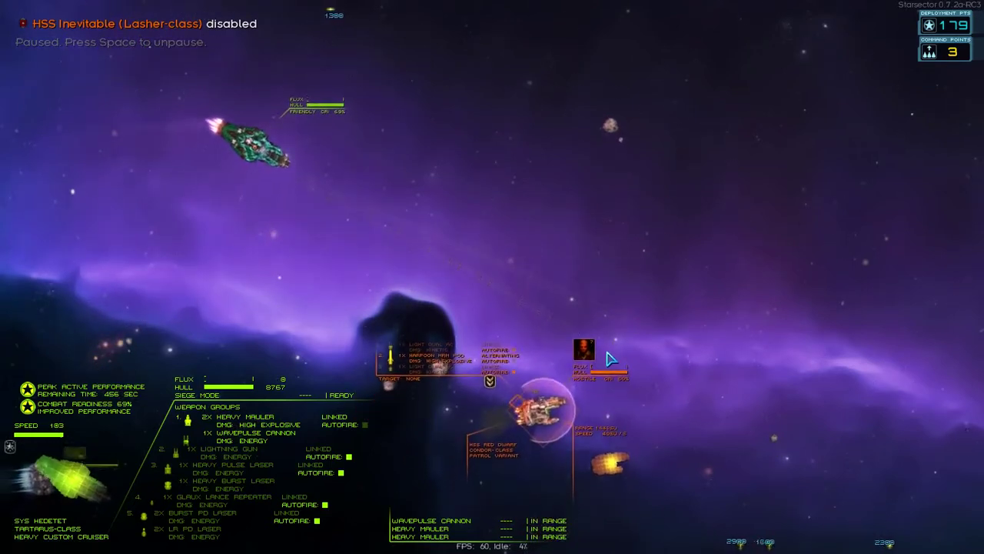
key("space")
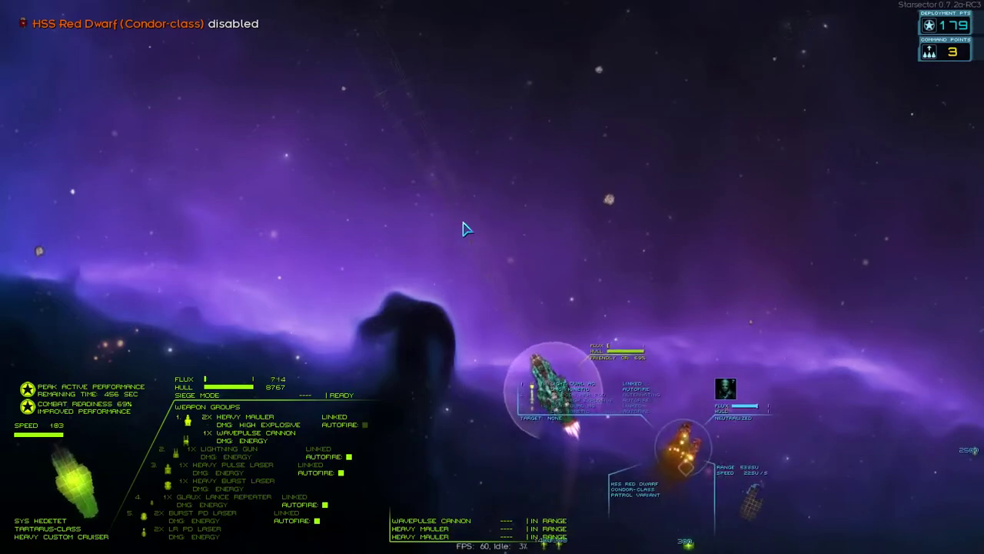
key("Tab")
key("Tab")
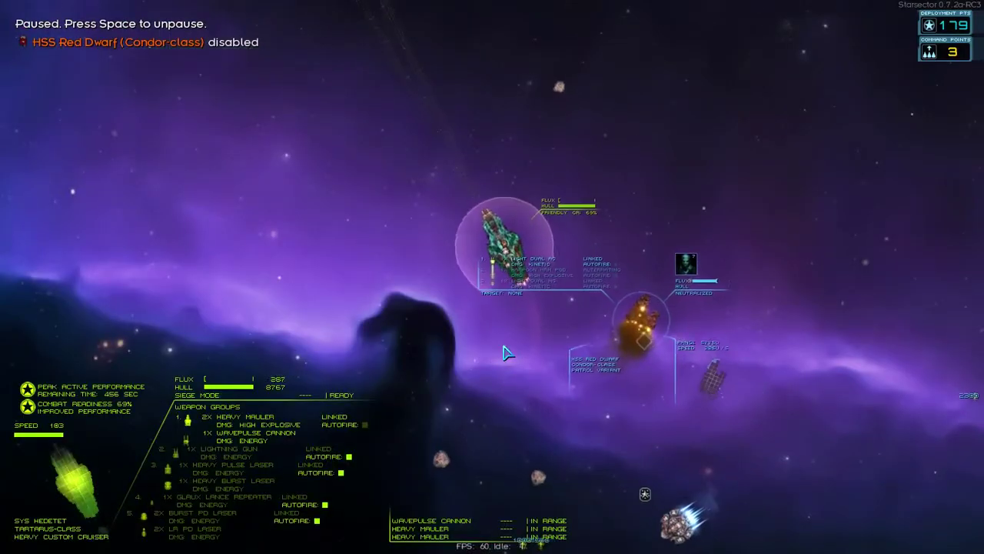
Step: Claim victory over the Hegemony Patrol, choose 'Harry their retreat', then pick through the salvage
key("Escape")
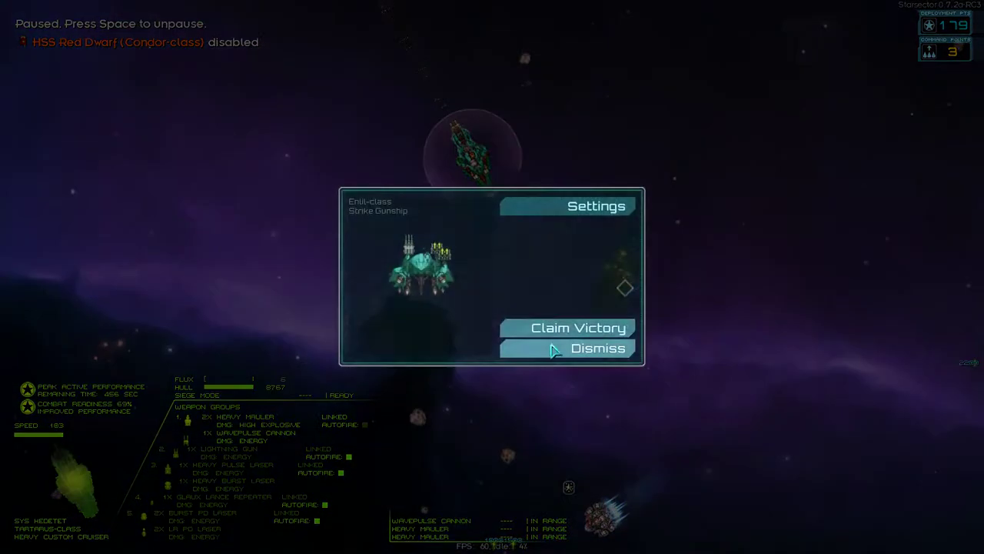
left_click(563, 332)
left_click(492, 326)
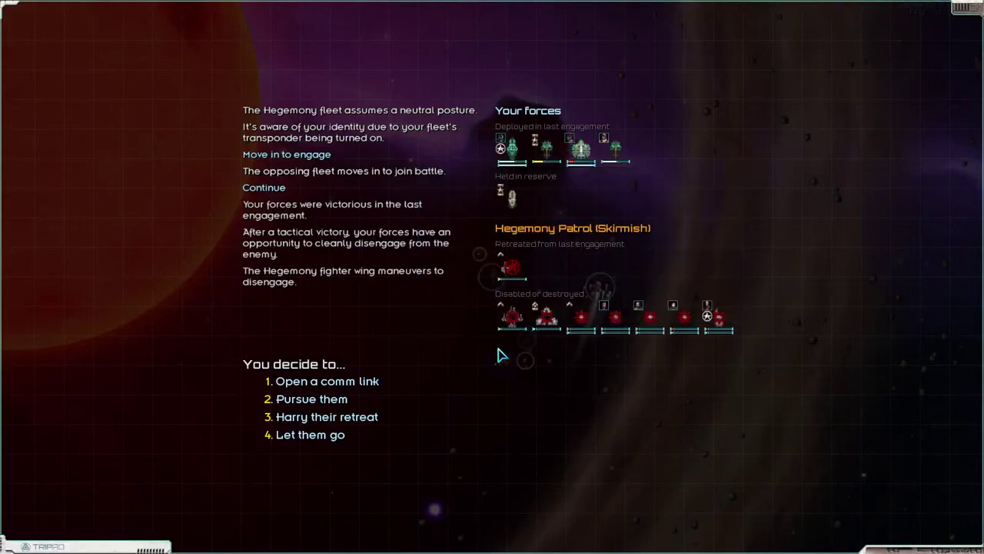
mouse_move(327, 417)
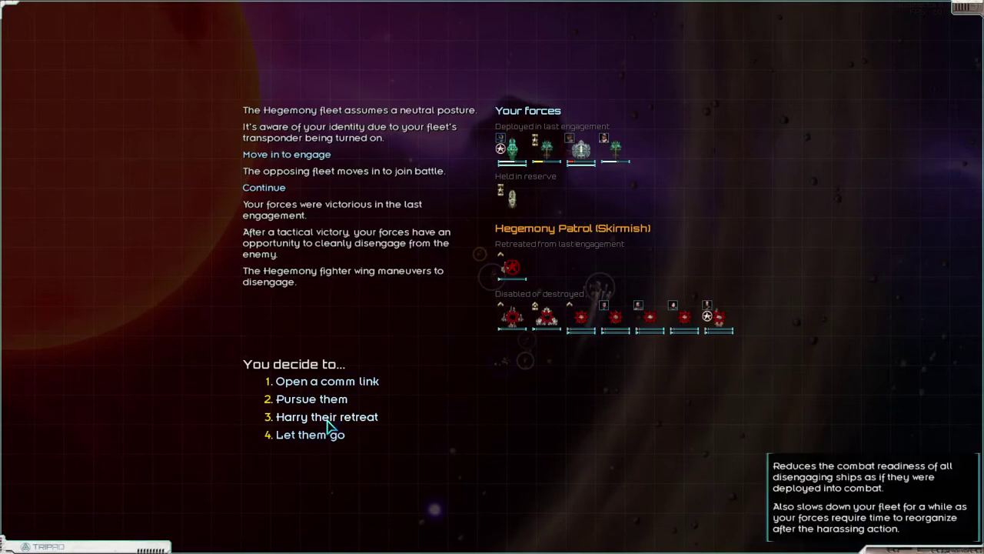
left_click(327, 419)
left_click(357, 384)
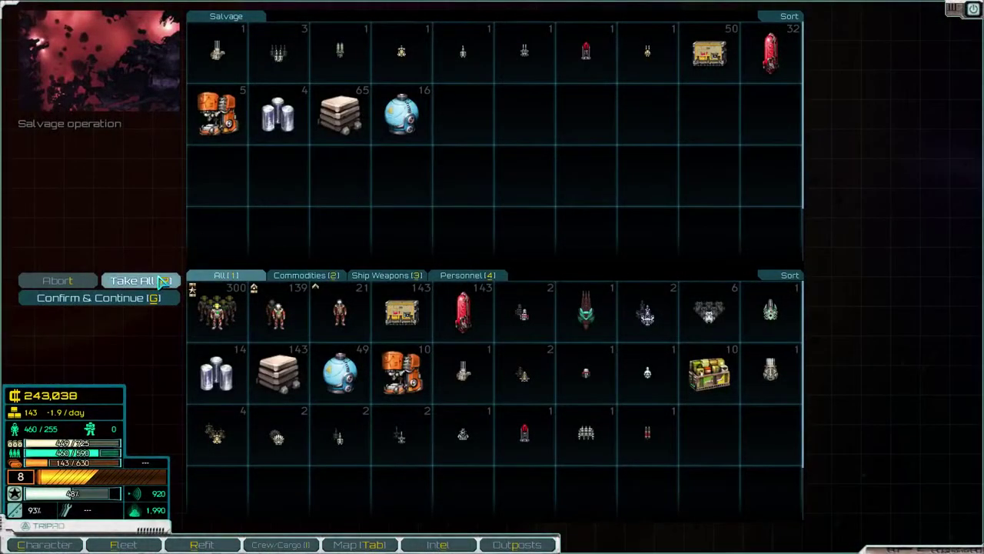
Step: Take all the Hegemony salvage into cargo and resume time on the campaign map
left_click(140, 280)
left_click(99, 298)
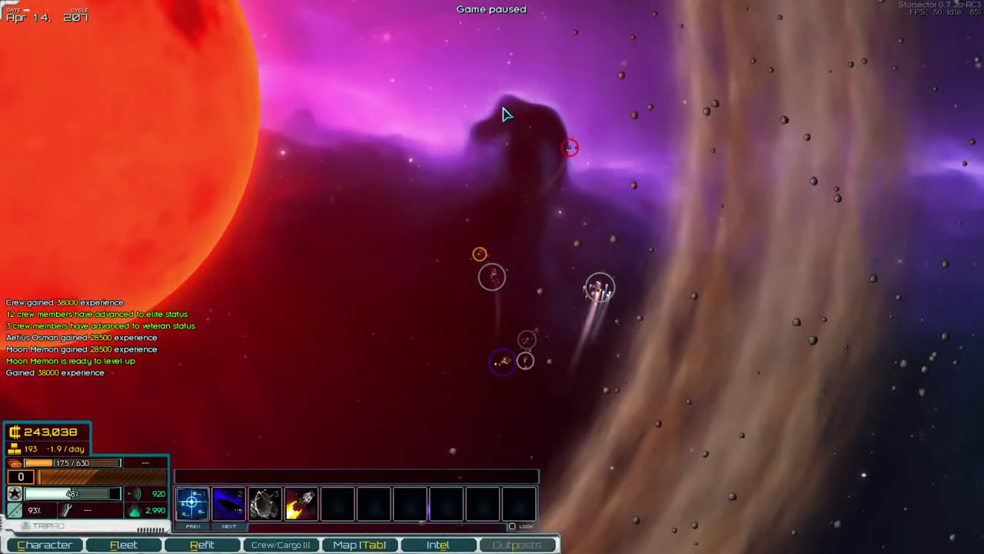
key("Tab")
key("space")
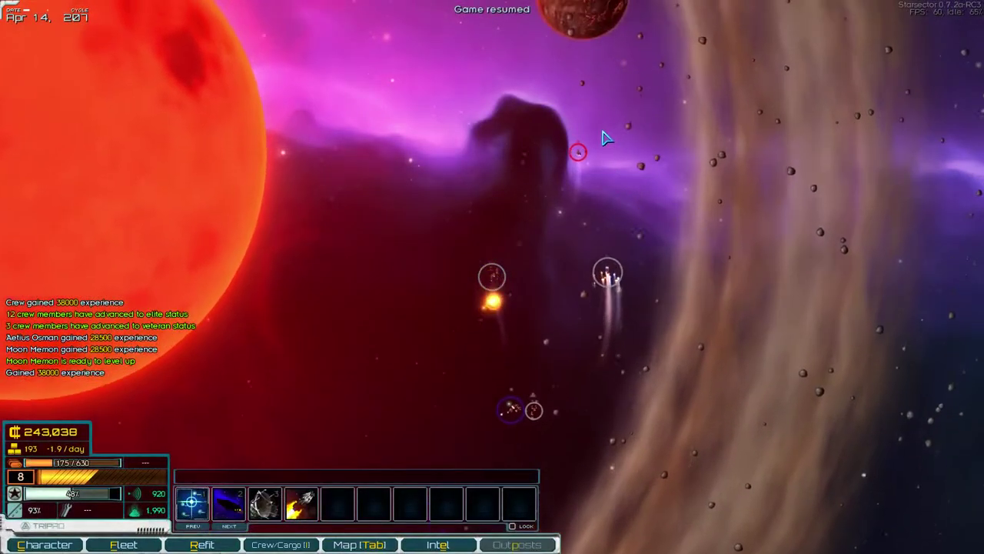
key("Escape")
key("Escape")
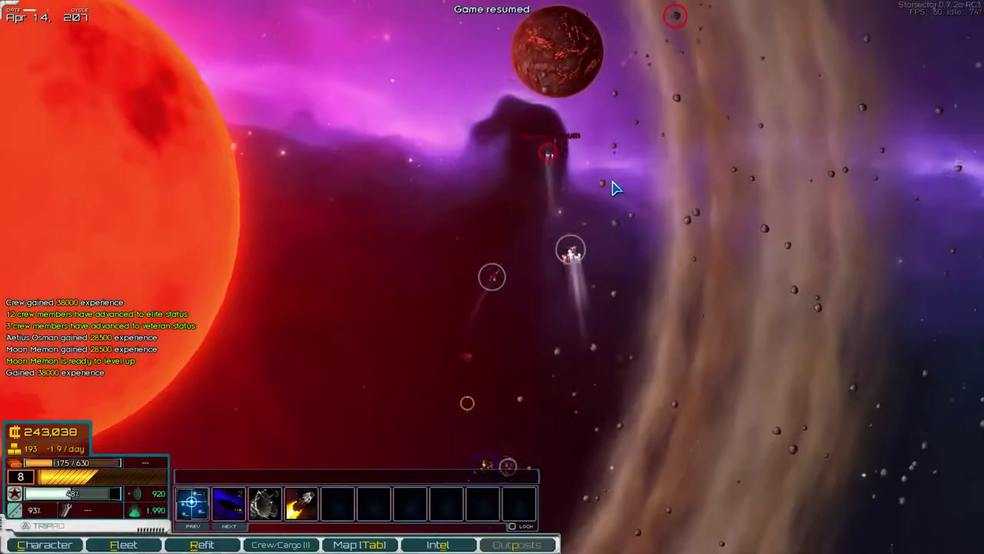